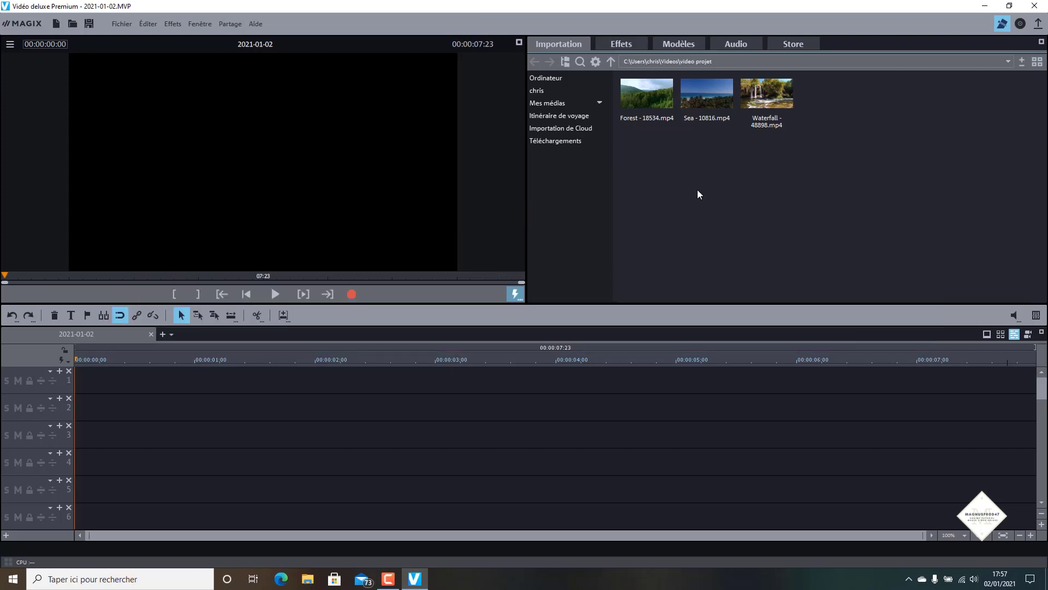
Open the file properties of Forest - 18534.mp4 and examine its detailed video information
right_click(648, 92)
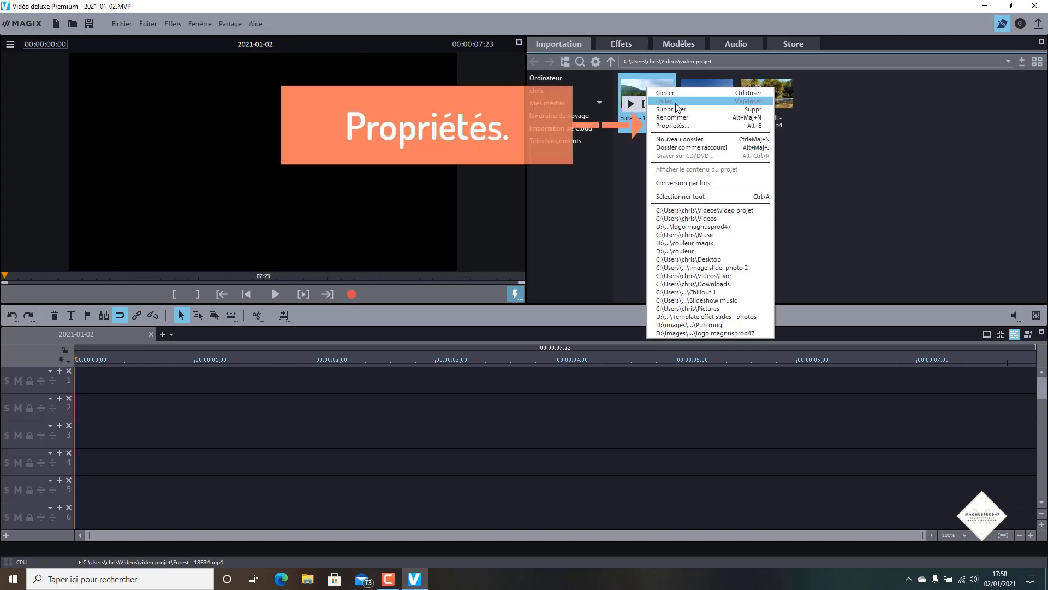
click(677, 125)
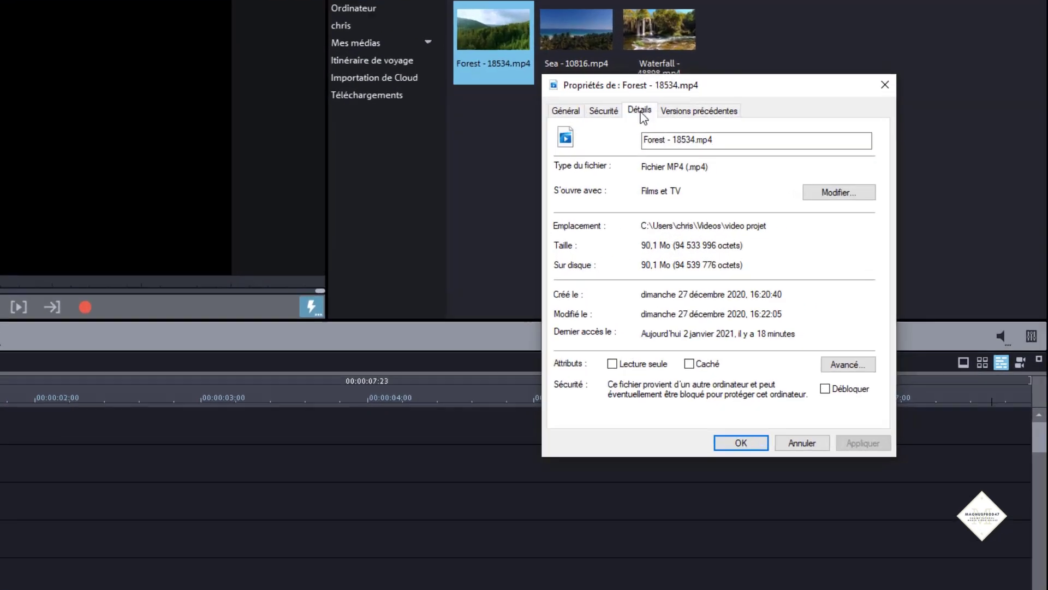
click(753, 154)
drag(832, 150, 832, 173)
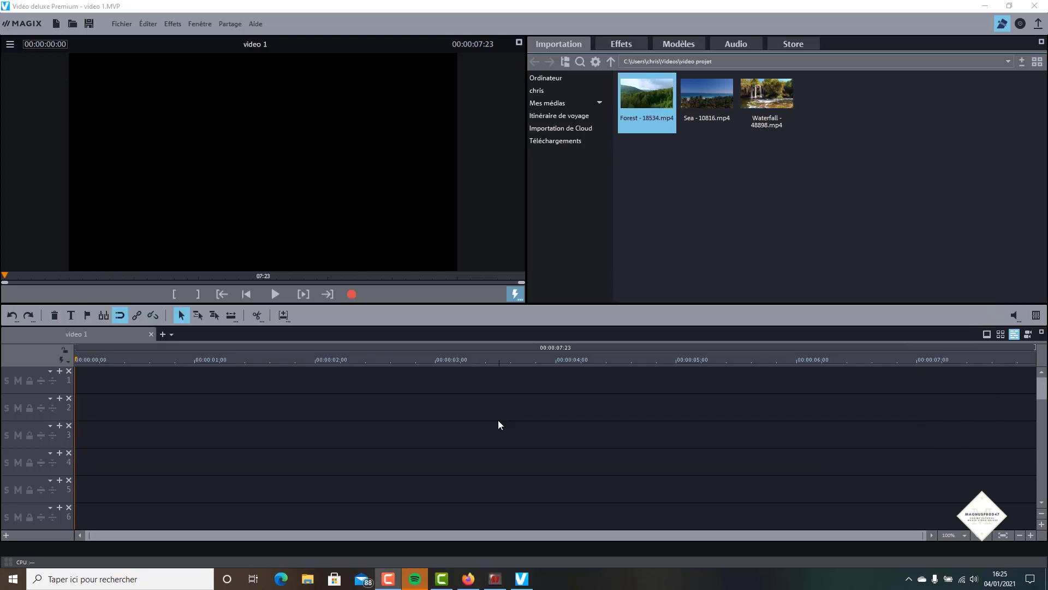
Start a new project and name it "video 1"
click(120, 25)
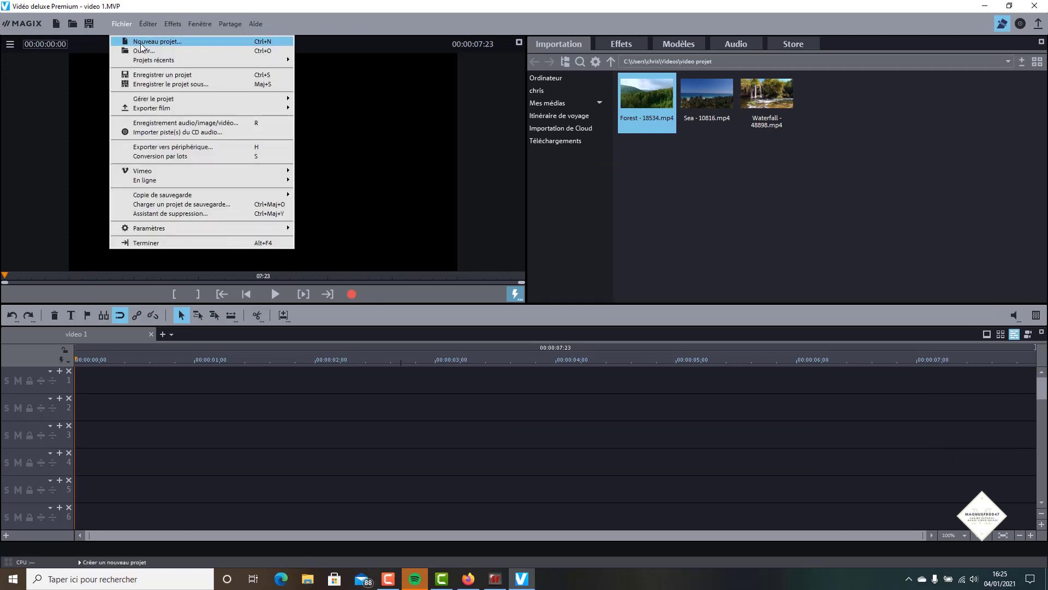
click(142, 42)
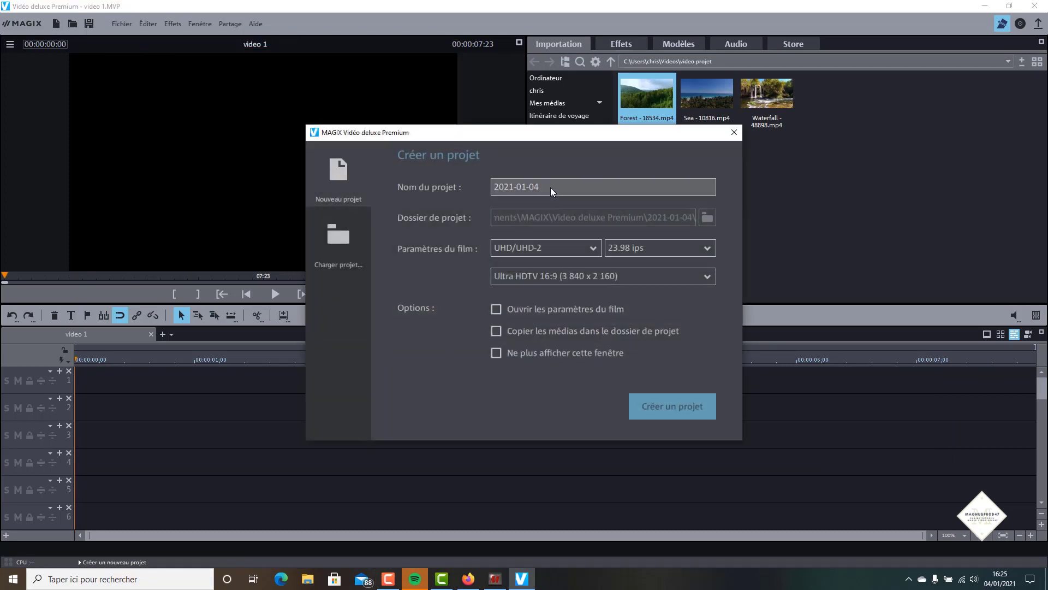
drag(549, 188, 482, 185)
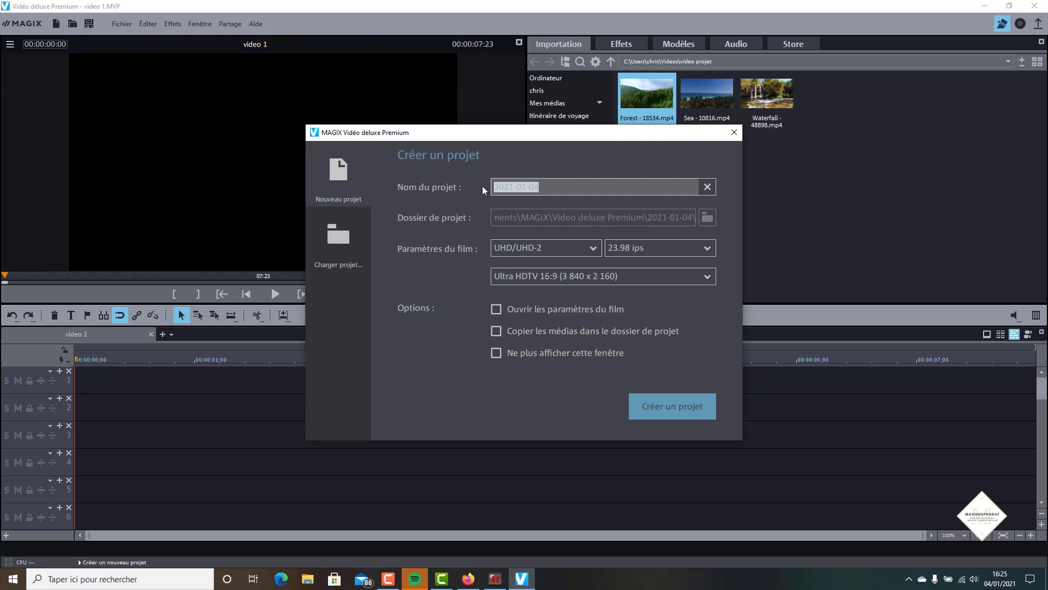
text(video 1)
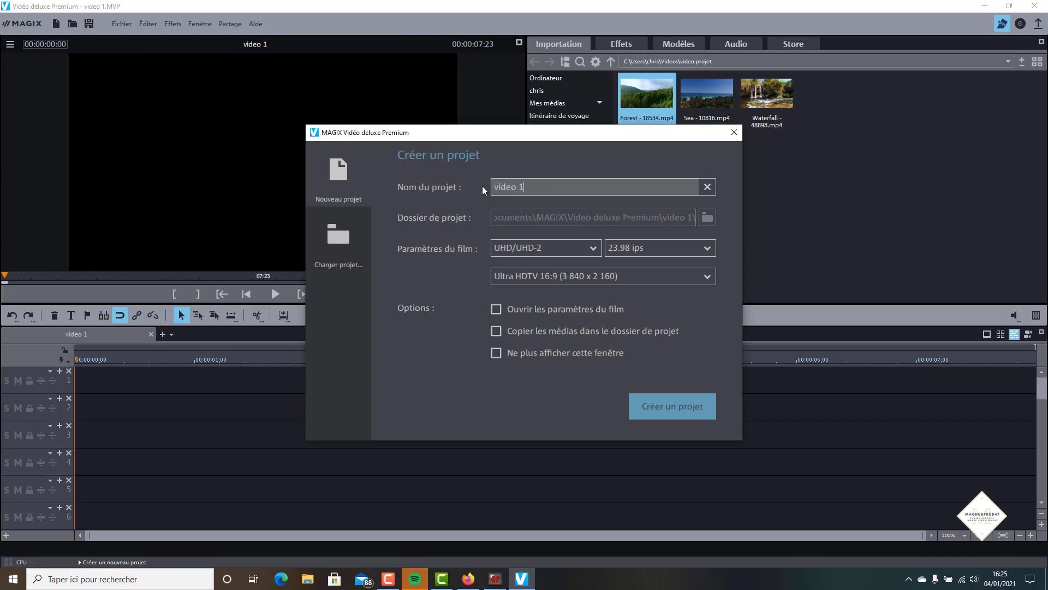
Set the film parameters to HDTV, FullHD 1080p (1 920 x 1 080) 16:9 at 23.98 ips
click(521, 254)
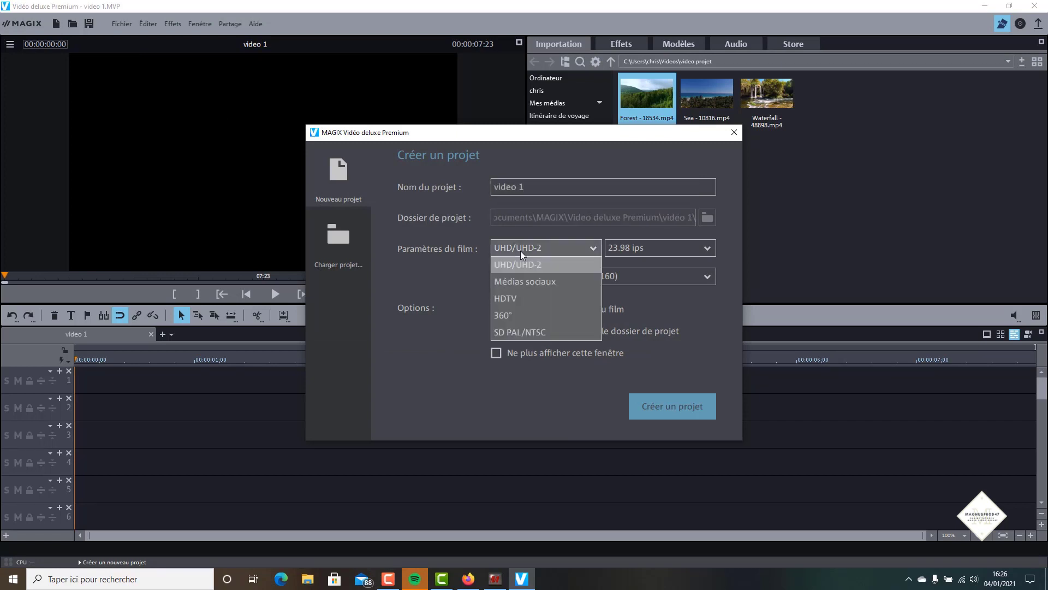
click(637, 163)
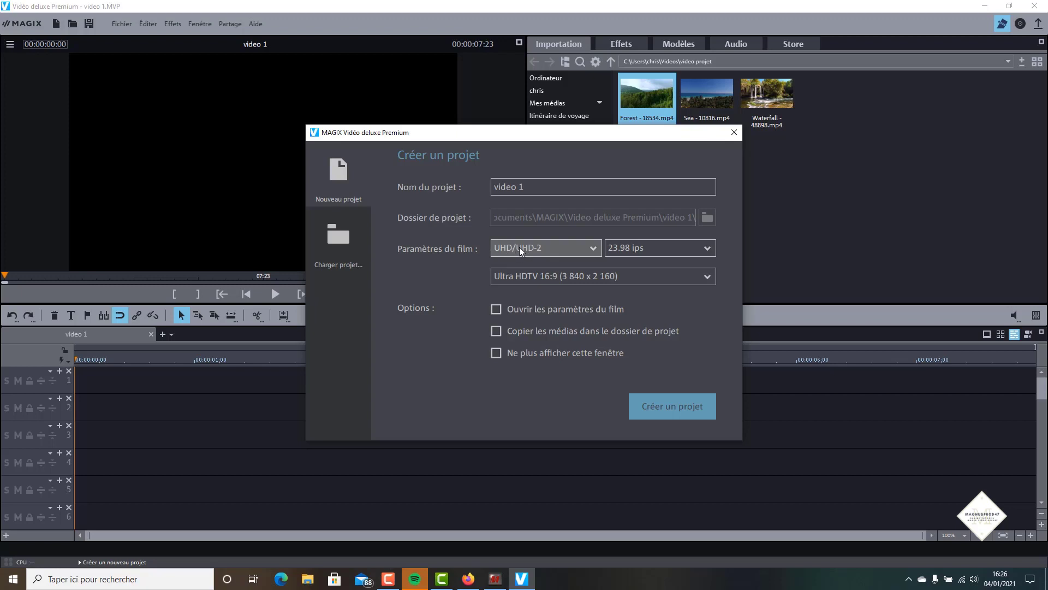
click(519, 247)
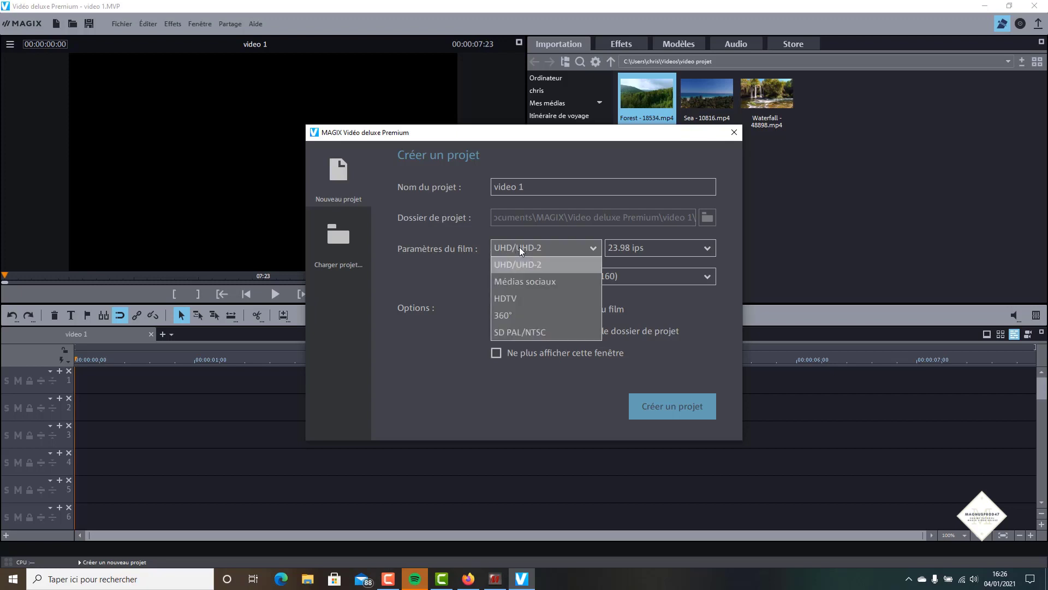
click(515, 299)
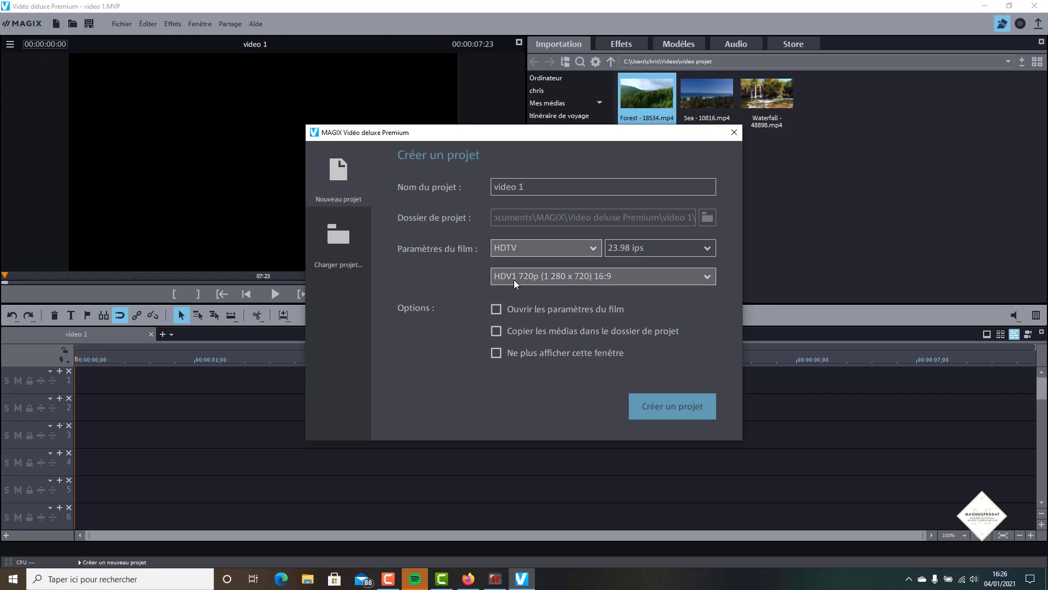
click(513, 278)
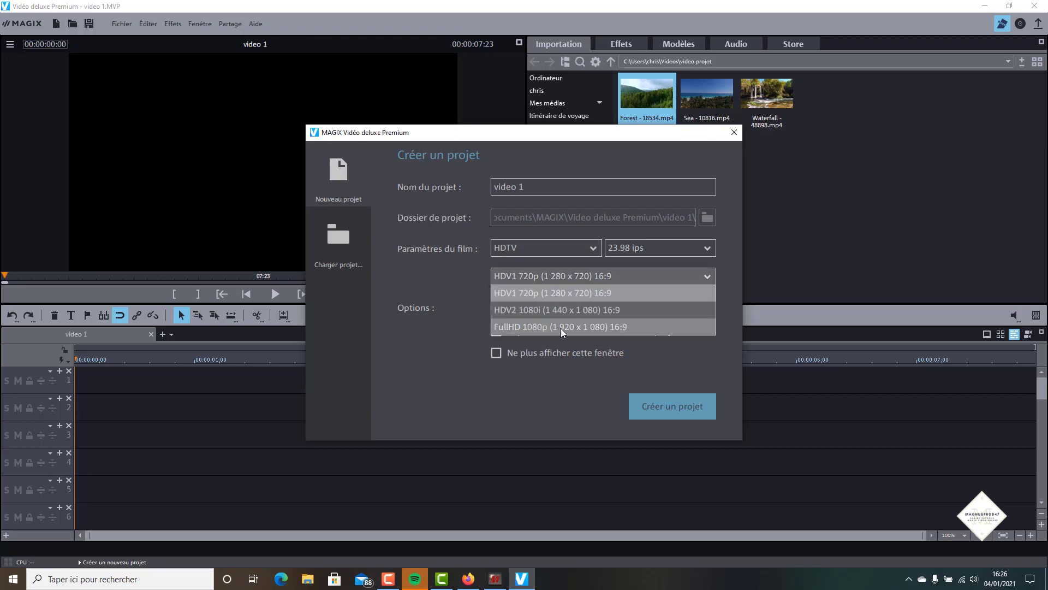
click(578, 326)
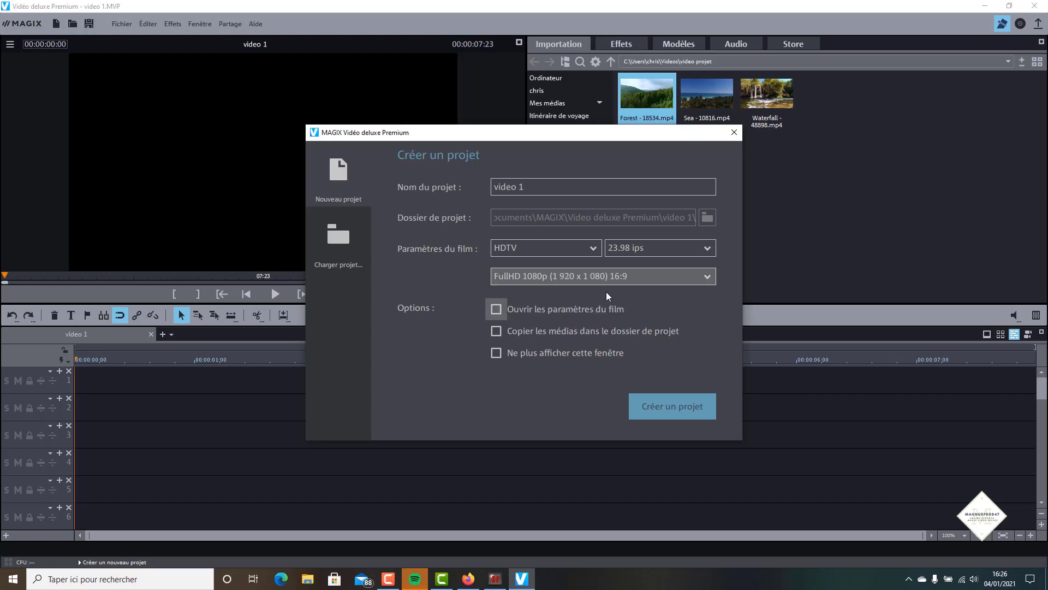
click(634, 247)
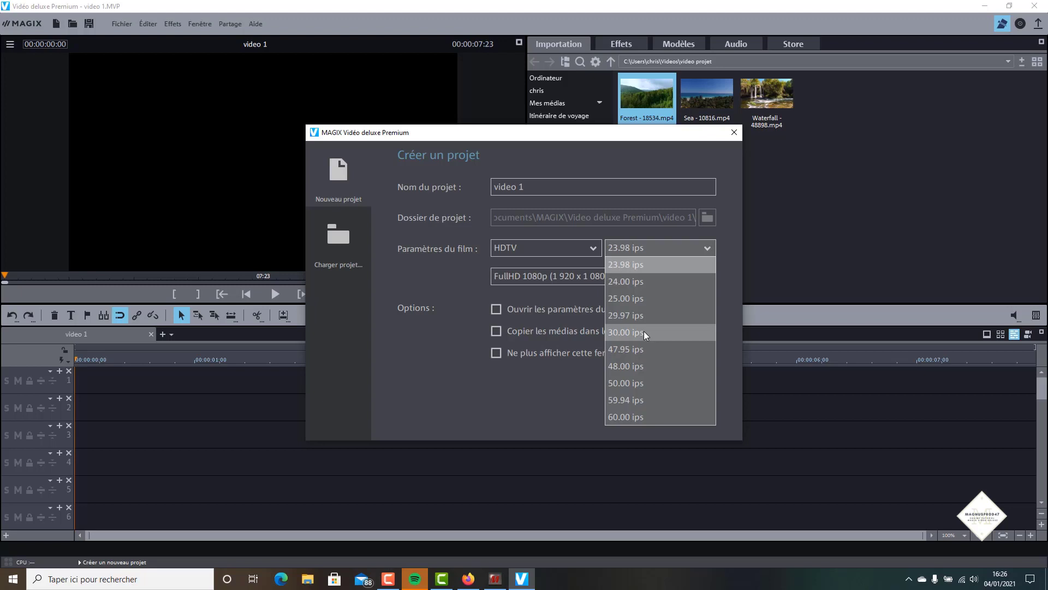
click(630, 266)
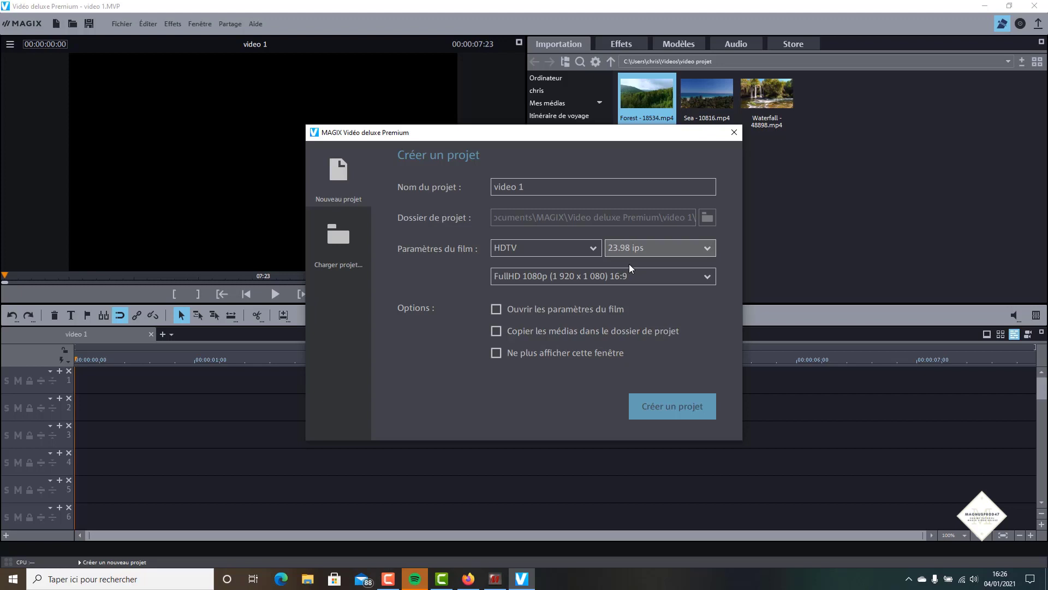
Switch the film format category to UHD/UHD-2
click(577, 251)
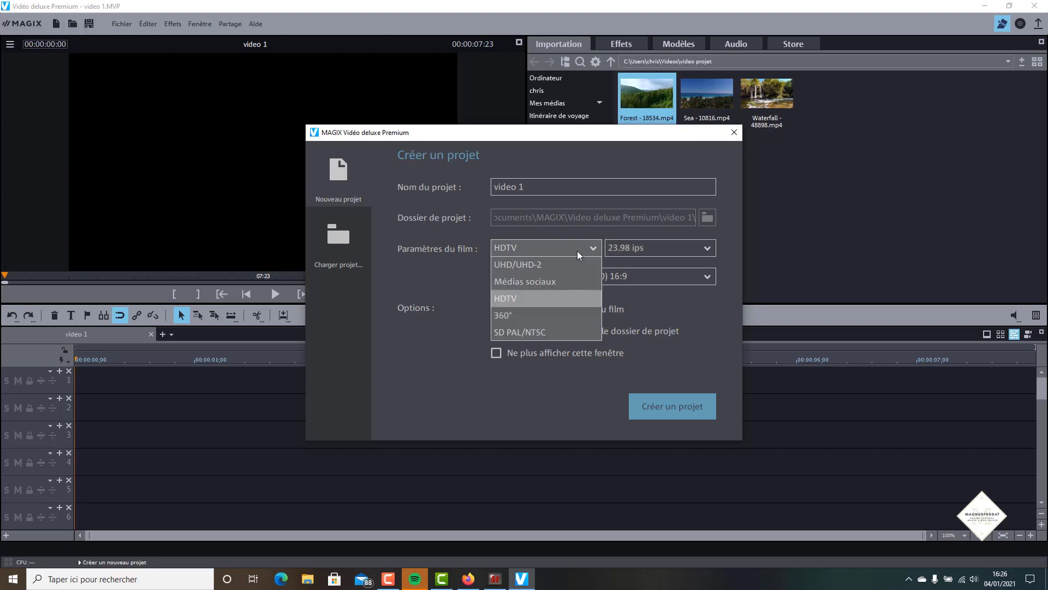
click(546, 265)
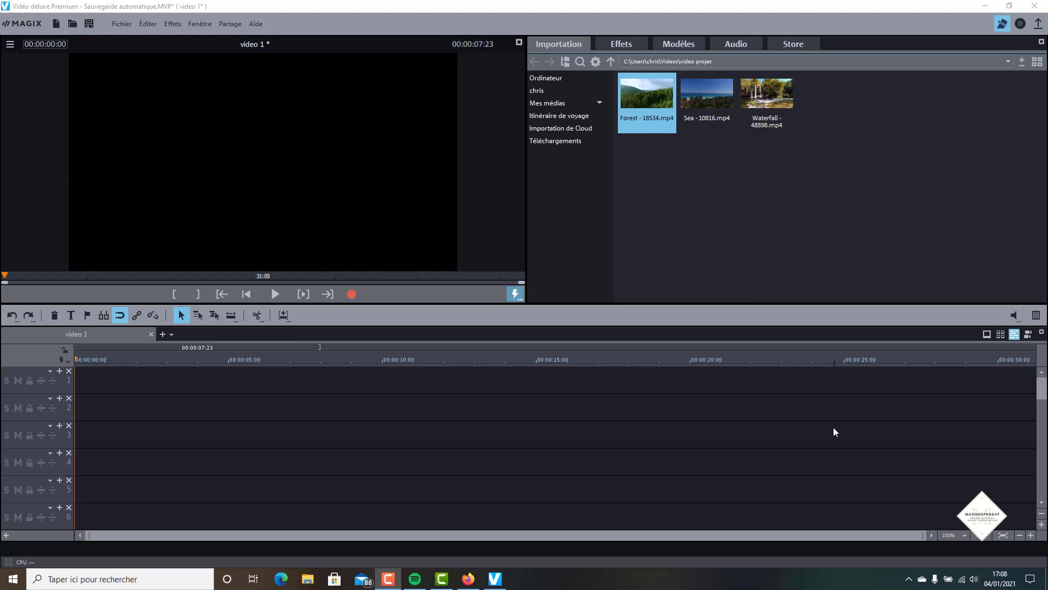
Place Forest - 18534.mp4 at the start of track 1 without adapting the film settings to the clip
drag(664, 86, 103, 382)
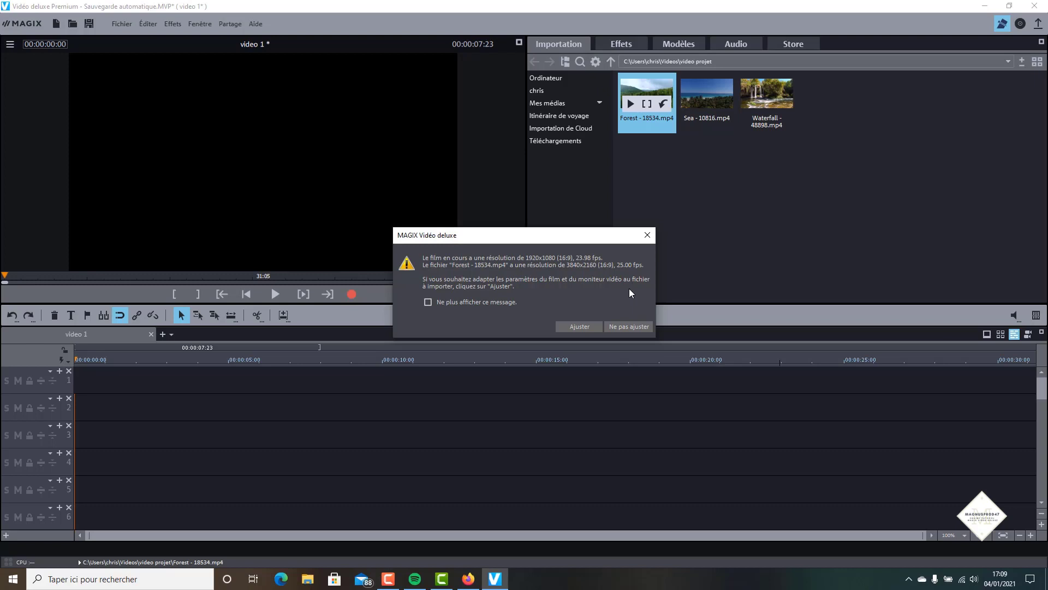
click(637, 323)
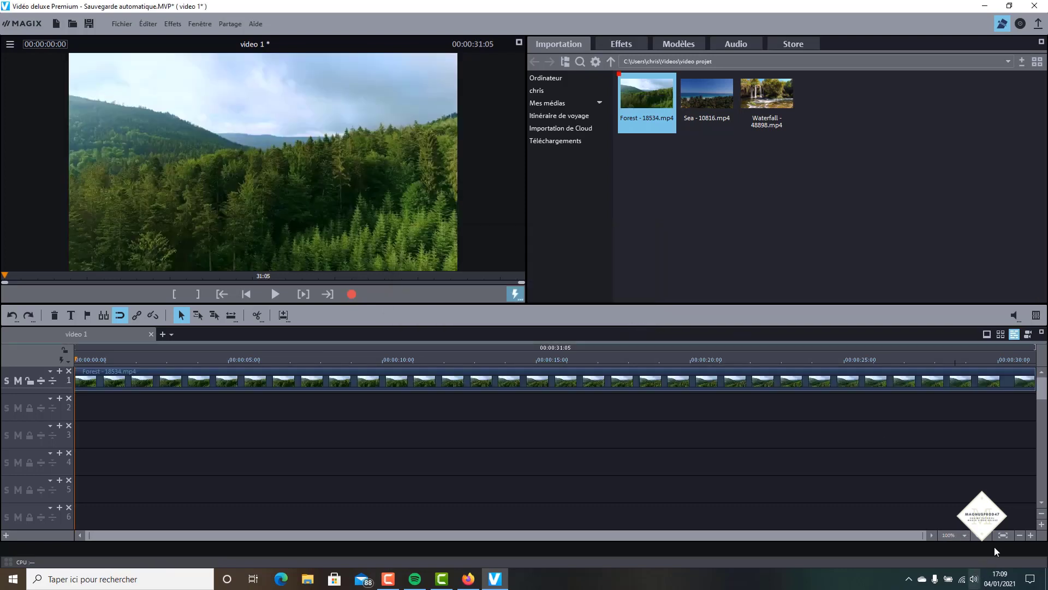
Add Sea - 10816.mp4 to track 1 directly after the Forest clip and preview it at about 00:00:36:13
click(1015, 538)
click(1015, 538)
mouse_move(715, 94)
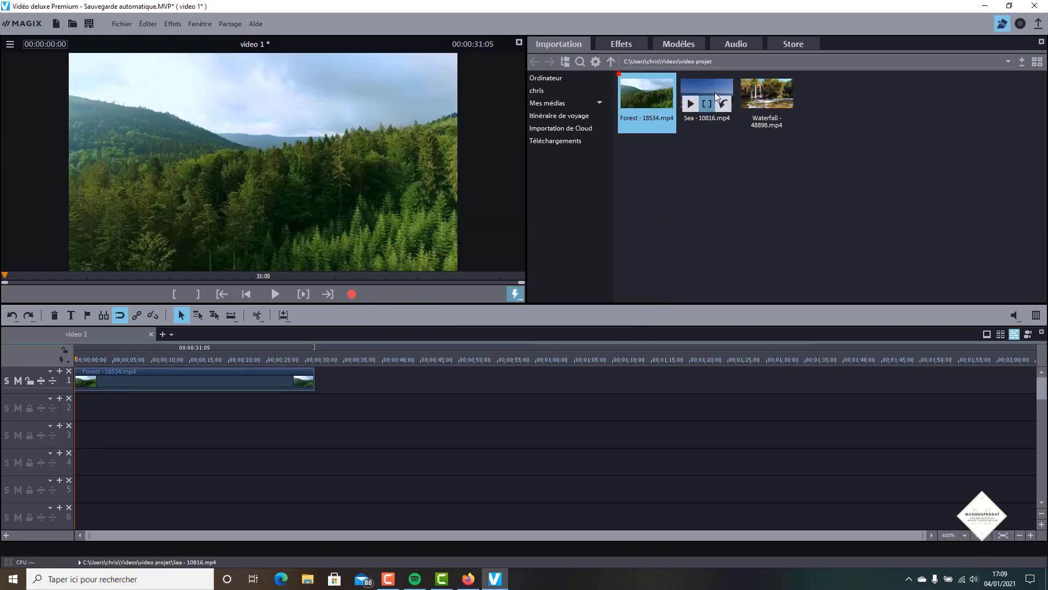
drag(715, 90, 434, 422)
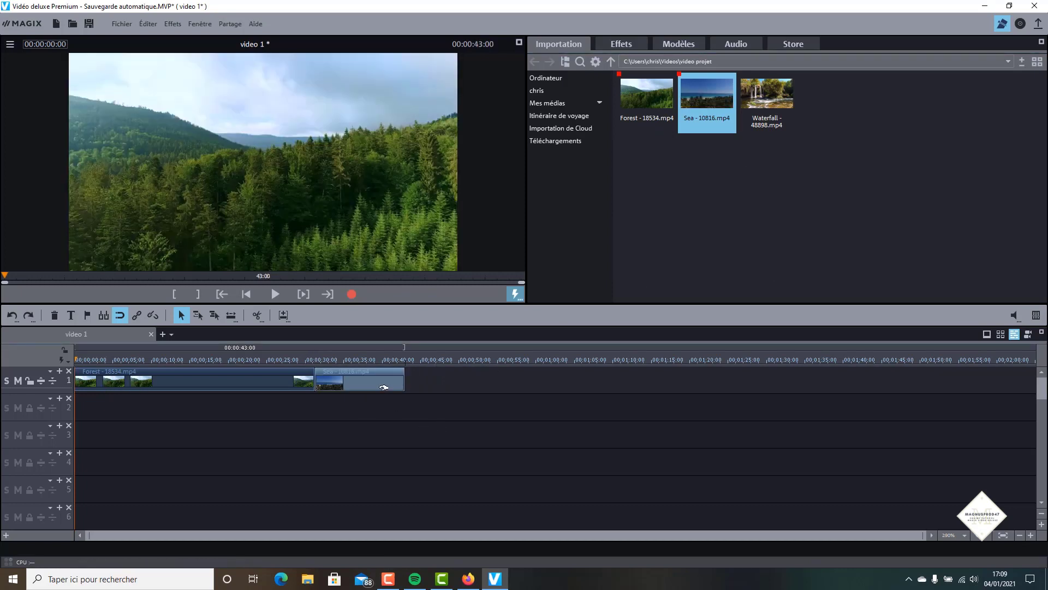
click(355, 359)
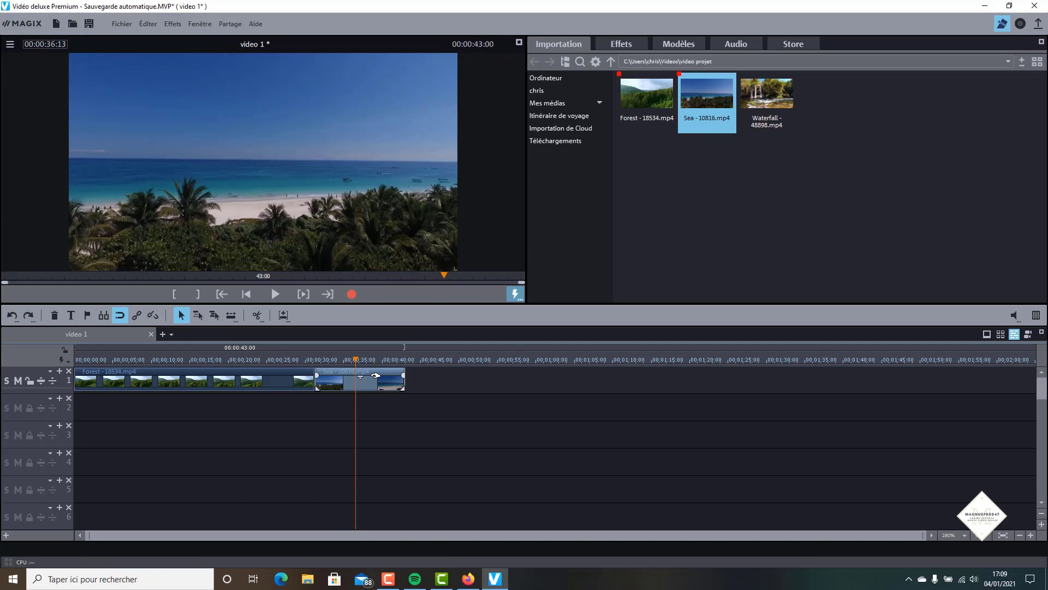
Add Waterfall - 48898.mp4 to track 1 after the Sea clip without adapting the film settings to it
mouse_move(778, 91)
drag(778, 91, 529, 424)
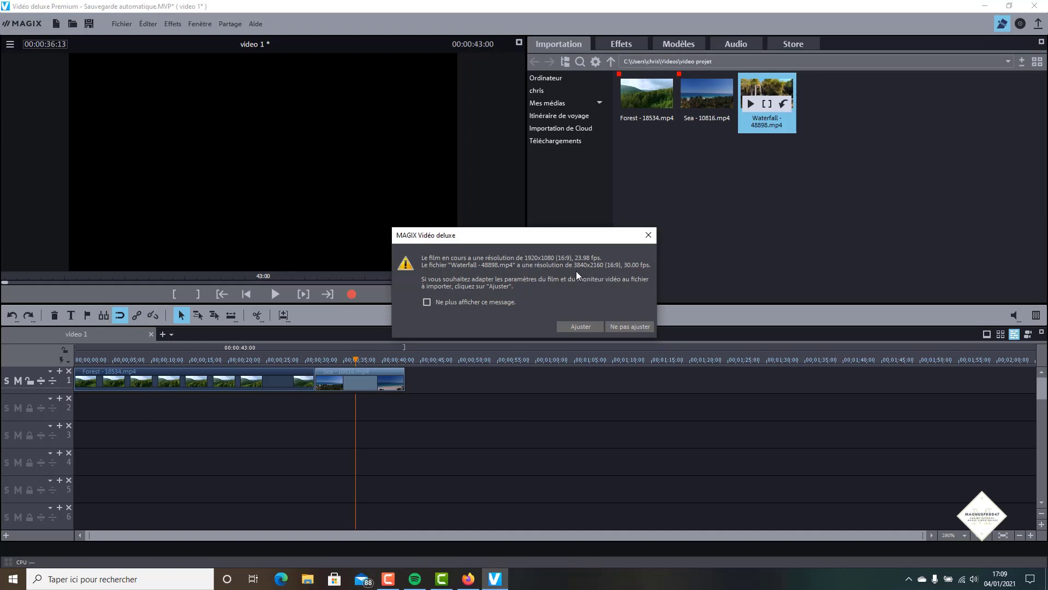
click(630, 325)
Play back part of the Waterfall clip and place the playhead at about 00:00:45:22
click(454, 361)
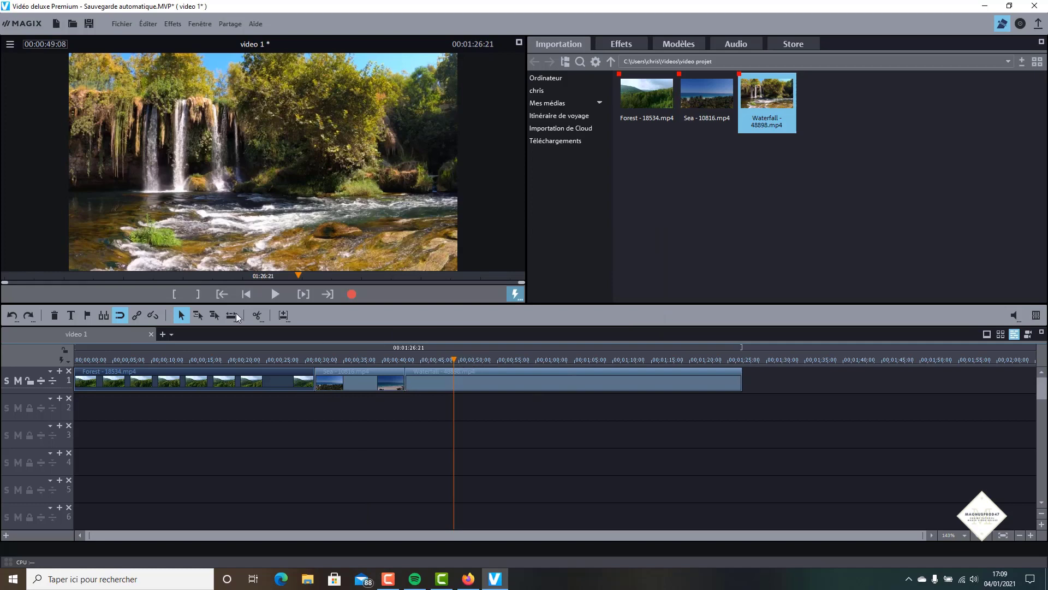
click(275, 295)
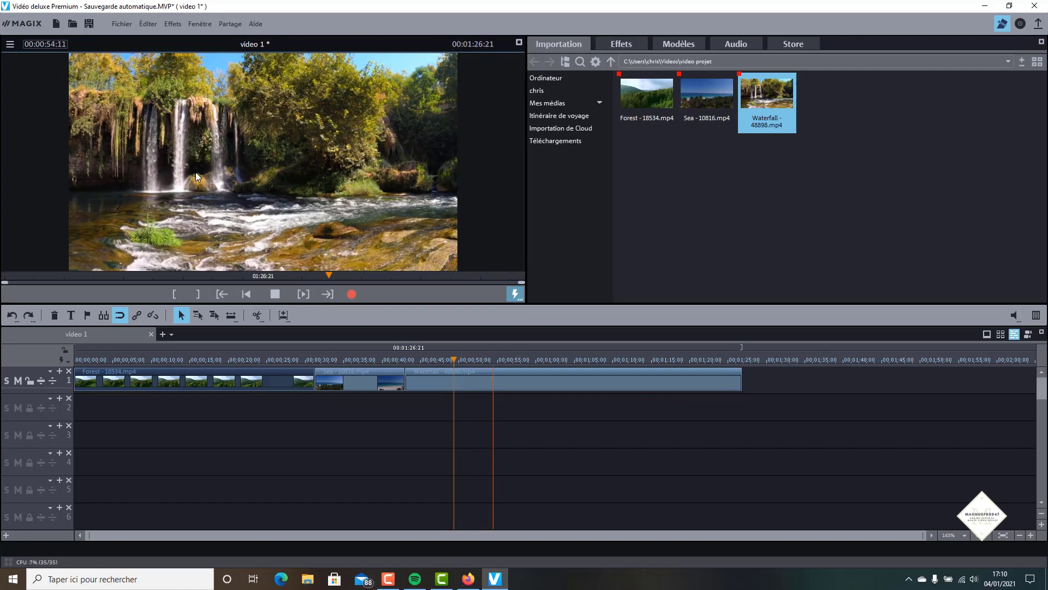
click(276, 294)
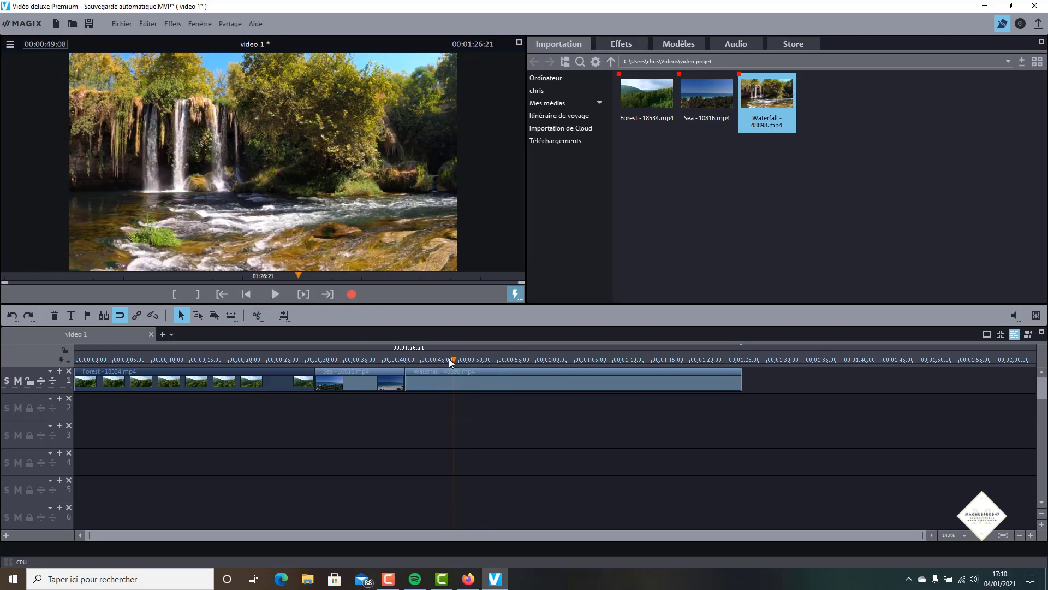
drag(457, 361, 430, 362)
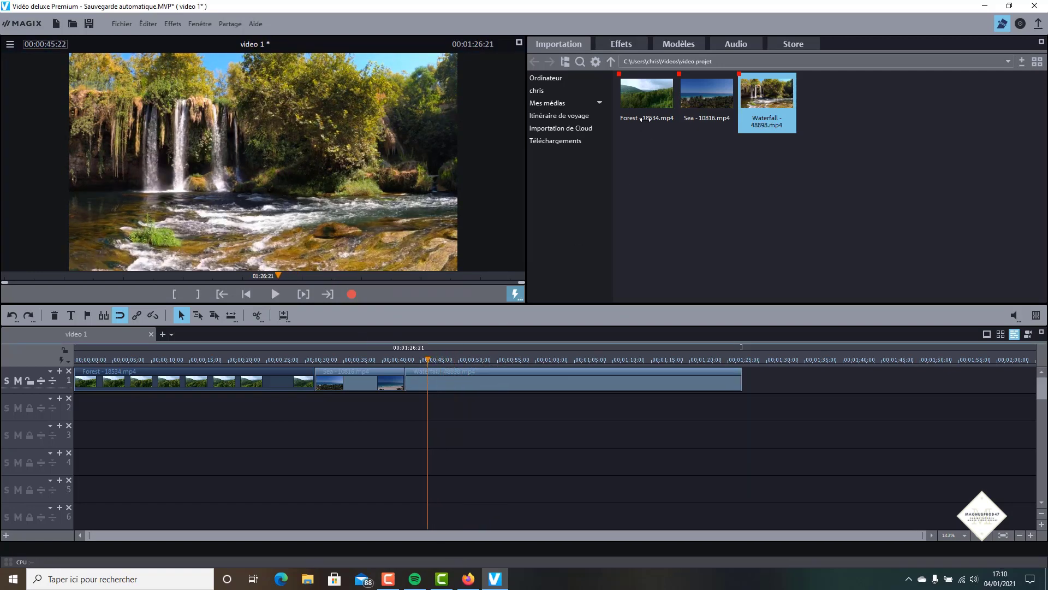
Enlarge the Waterfall clip to about 2822 x 1588 pixels using the Position/Taille effect's zoom
click(632, 51)
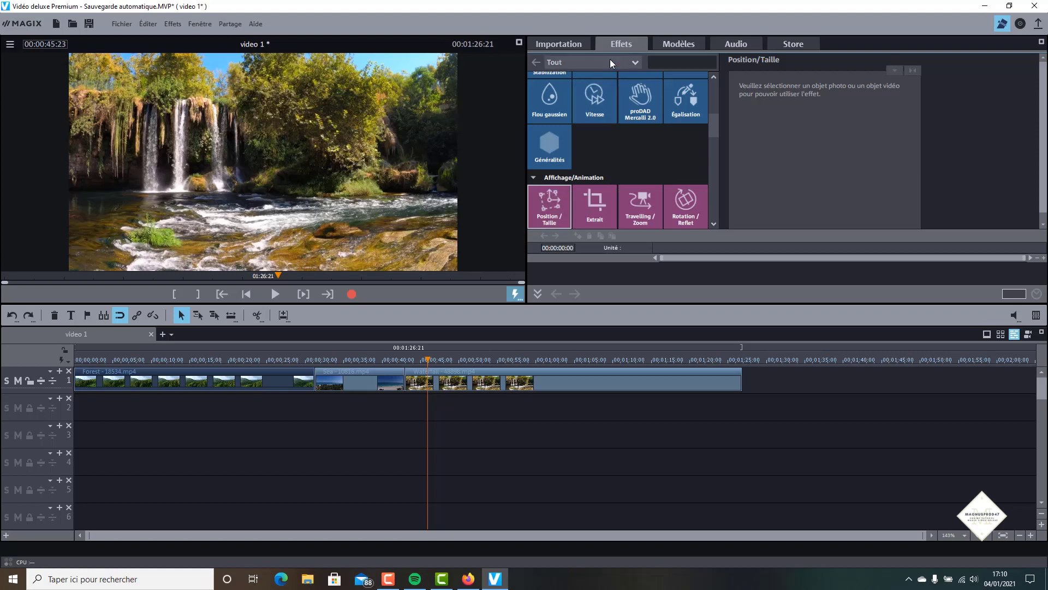
click(609, 61)
click(588, 104)
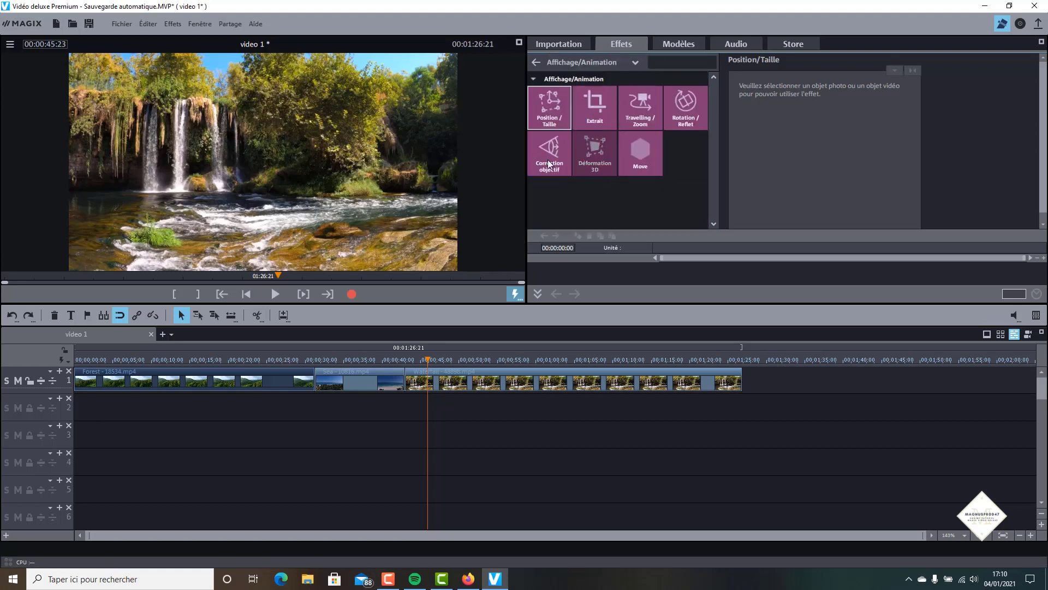
click(550, 115)
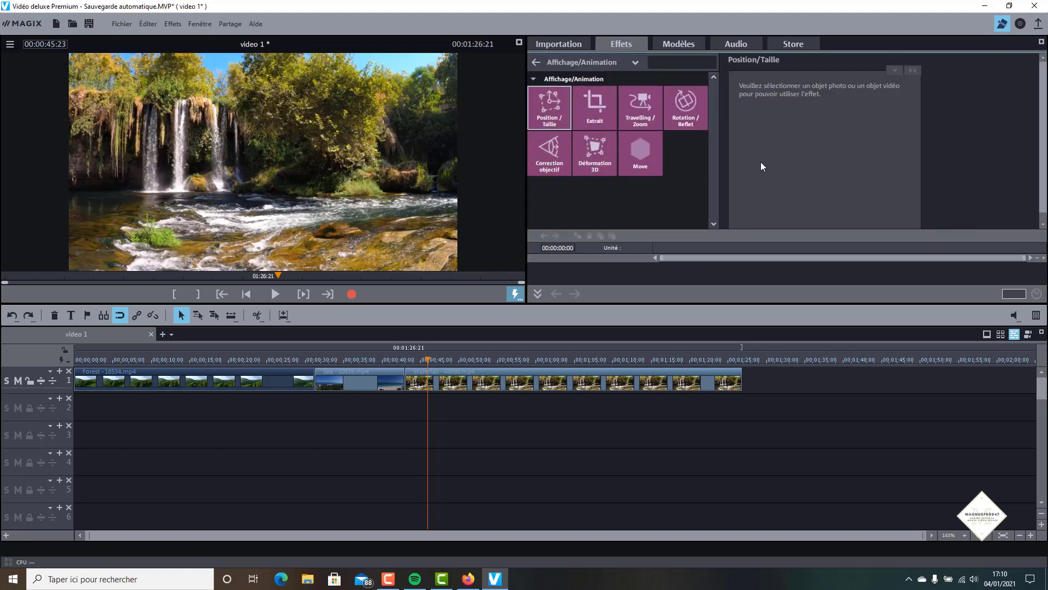
click(531, 383)
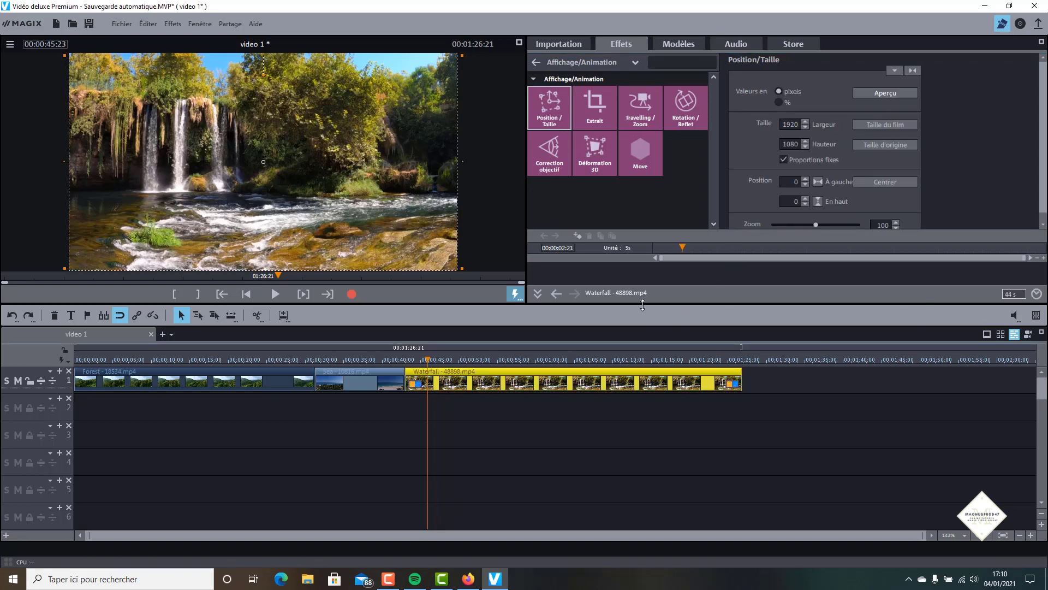
scroll(820, 217, down, 1)
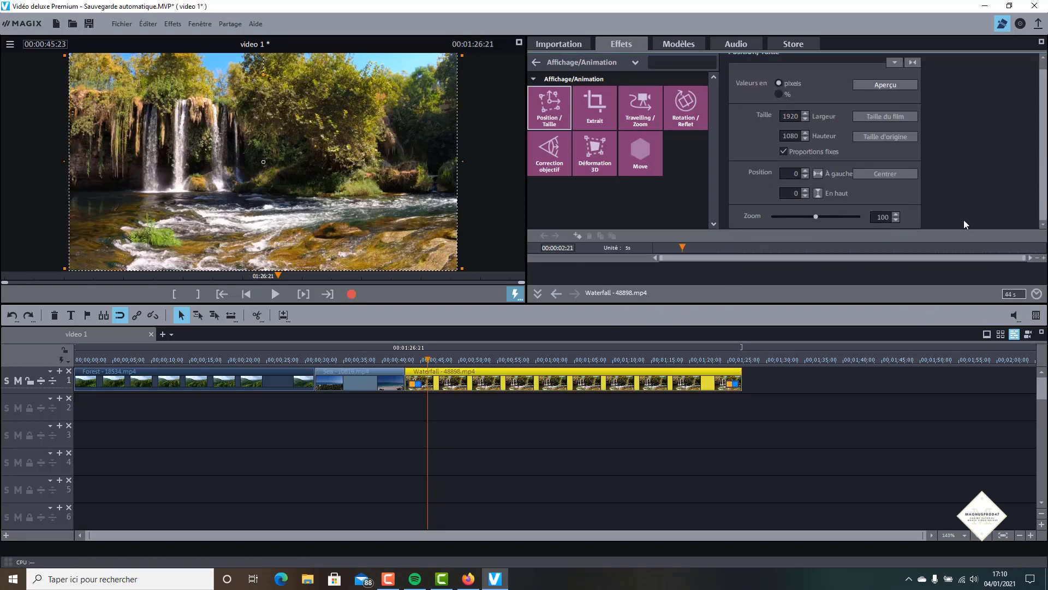
drag(816, 216, 837, 214)
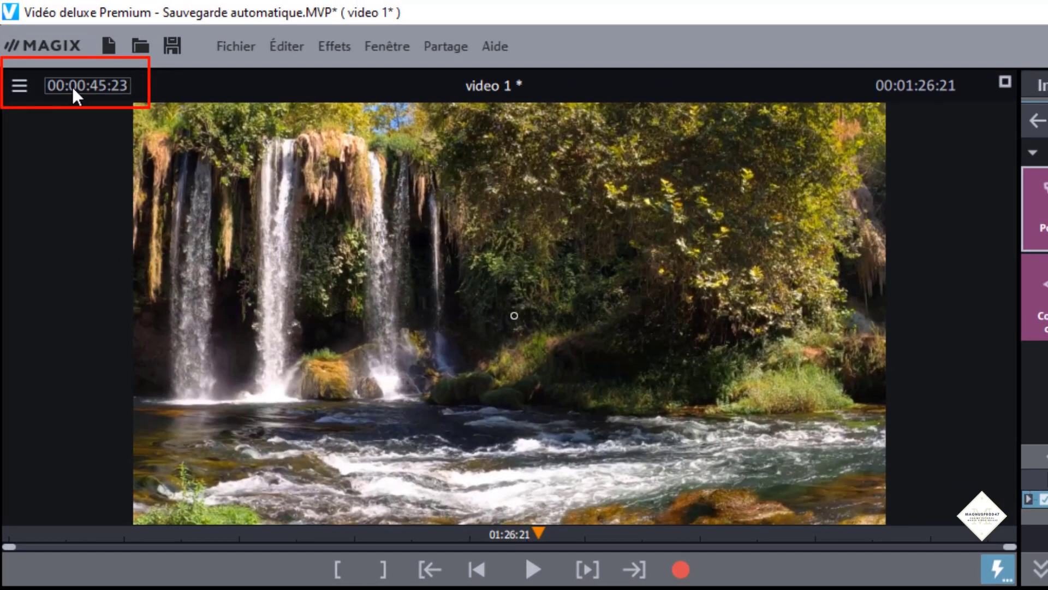
Set the preview monitor's display scale to 50 %
click(18, 85)
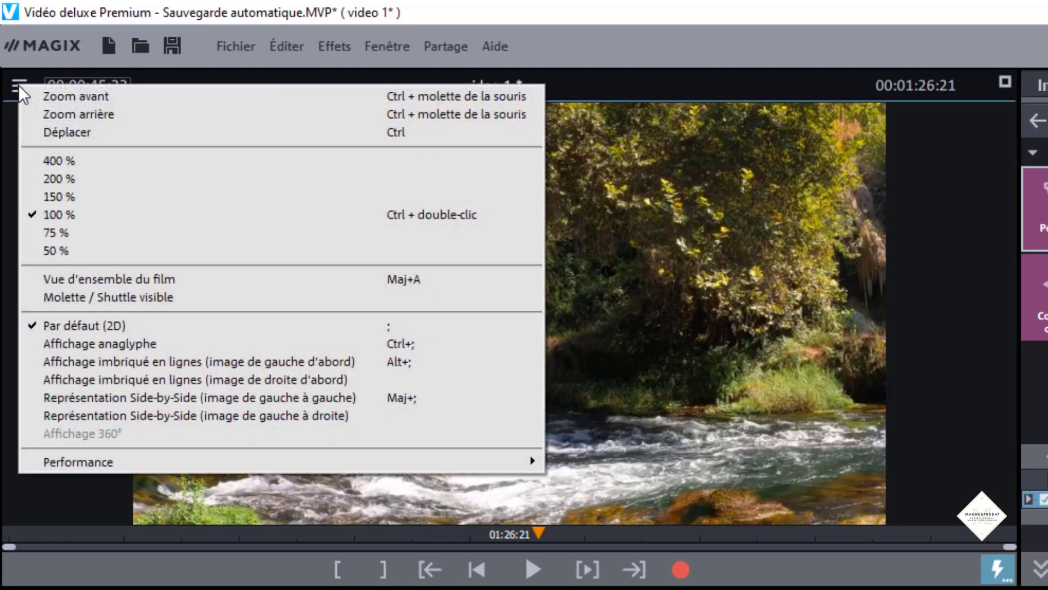
click(35, 250)
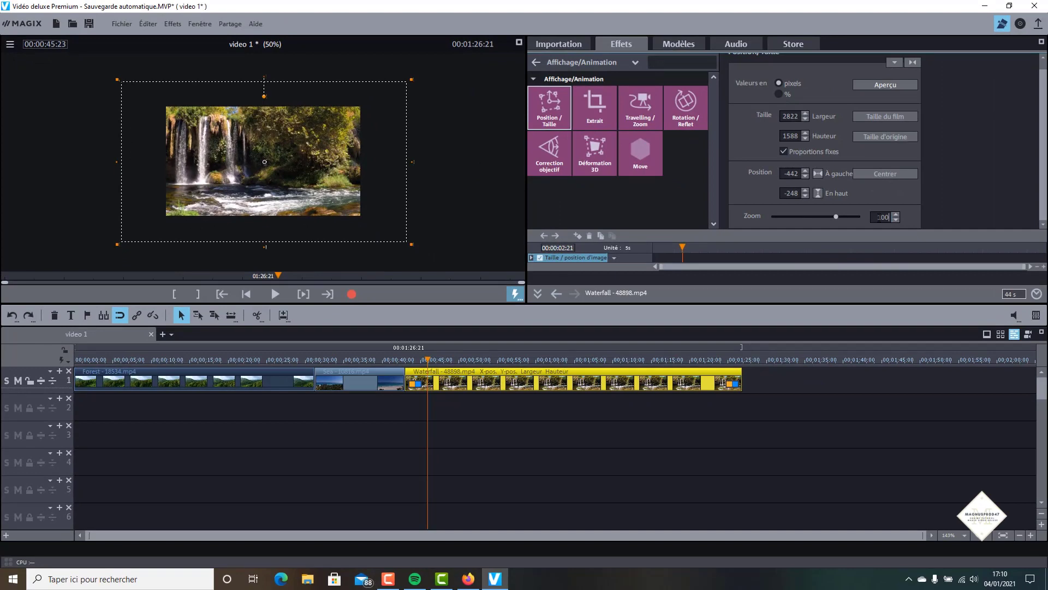
Reset the Waterfall clip's zoom to 100, and set it to 150
key(Return)
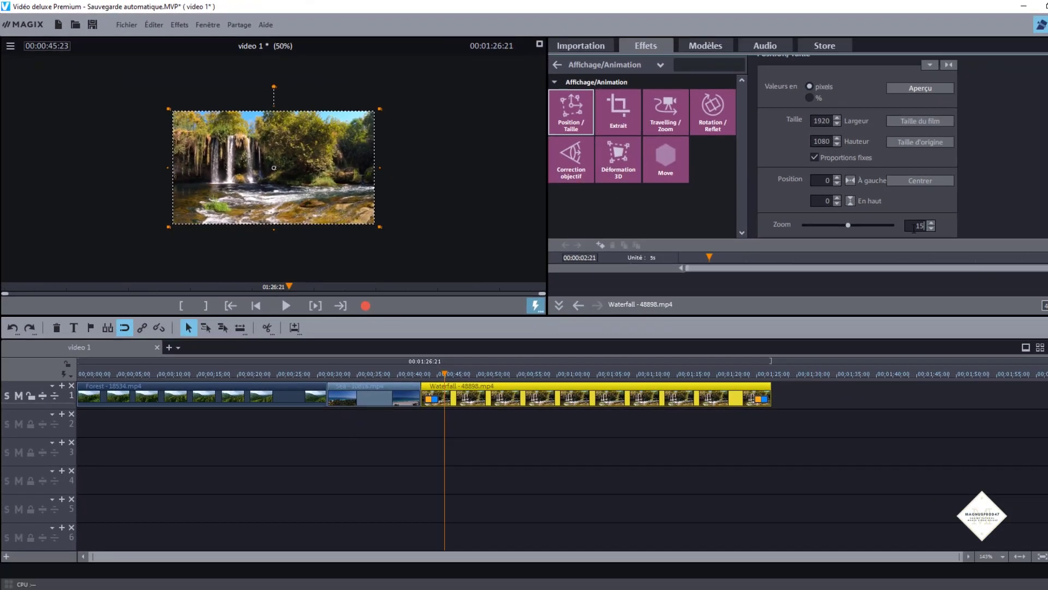
text(150)
key(Return)
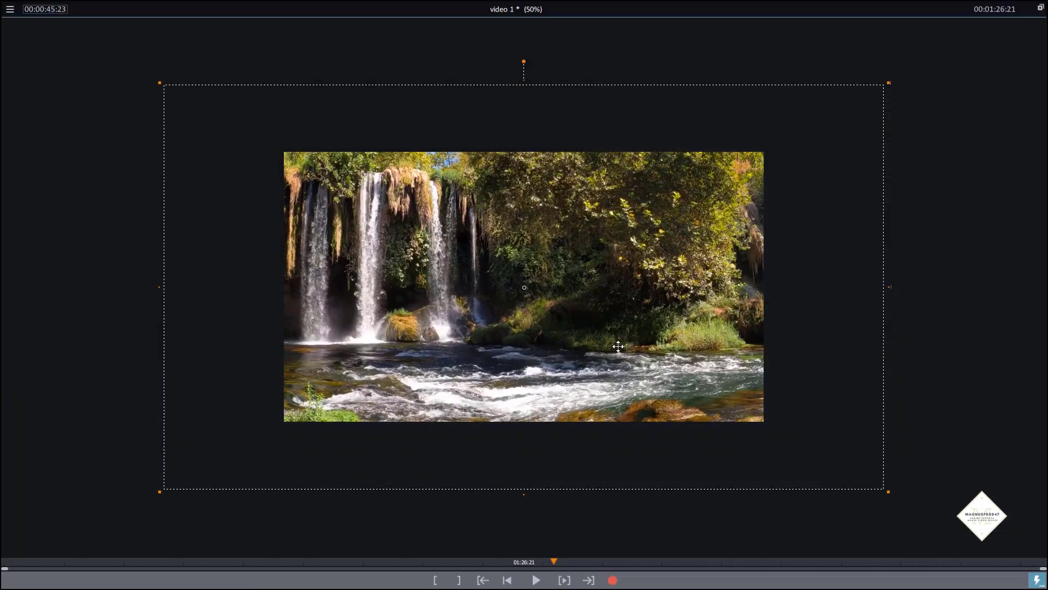
Reposition the zoomed Waterfall image to about -152, -198 in the enlarged preview and add a position keyframe at the clip's start
drag(465, 290, 518, 312)
drag(542, 322, 515, 305)
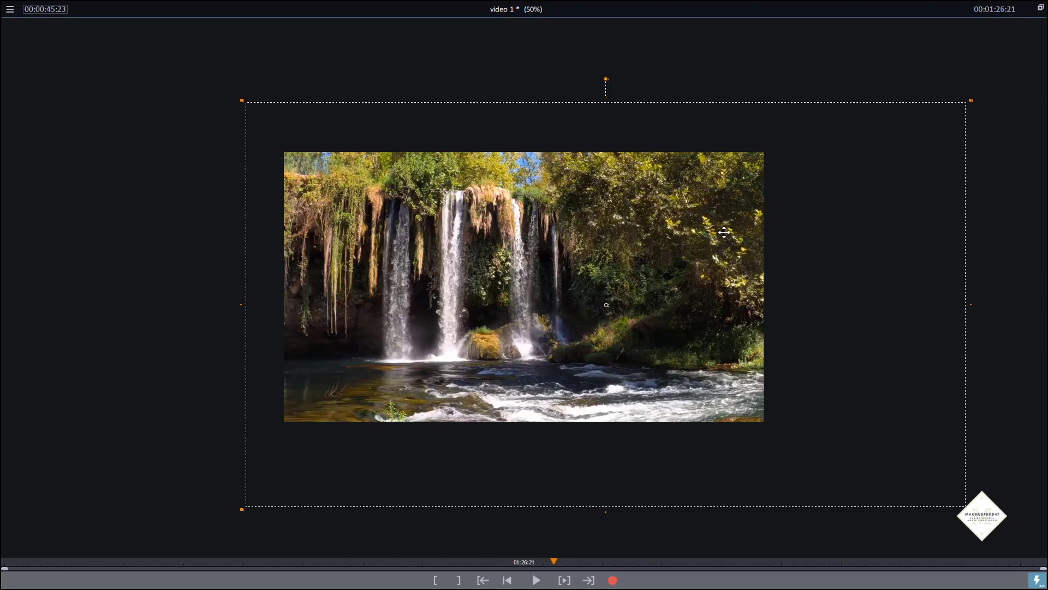
click(1040, 7)
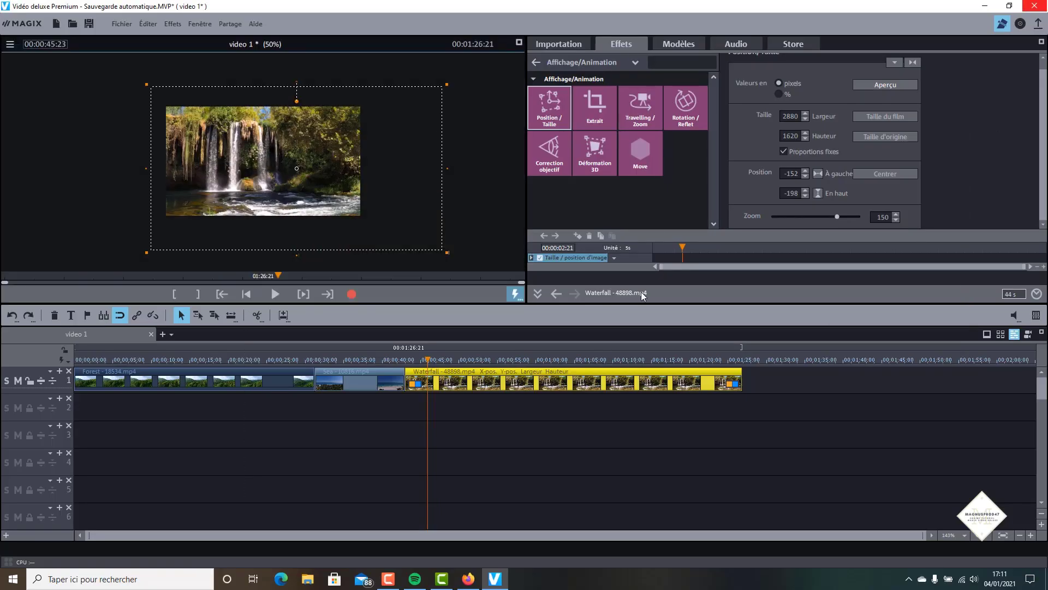
drag(682, 248, 653, 250)
click(581, 238)
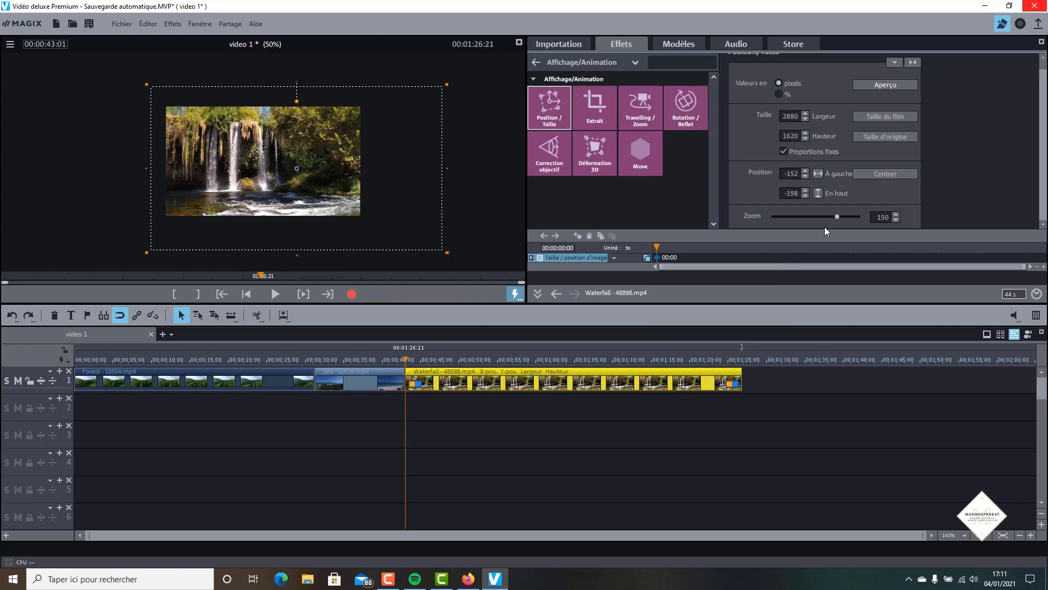
At 00:00:11:00 in the Waterfall clip, shift the image to about -946, -218 and add a position keyframe
click(763, 255)
key(Left)
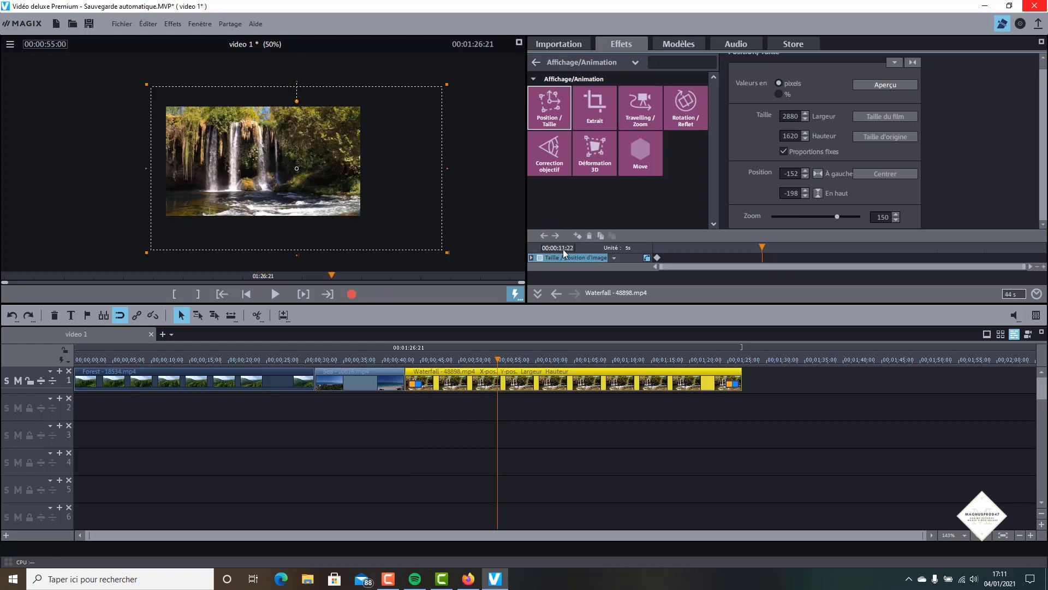
key(Left)
key(Left)
key(Left)
key(Left)
key(Left)
key(Left)
key(Left)
key(Left)
key(Left)
key(Left)
key(Left)
key(Left)
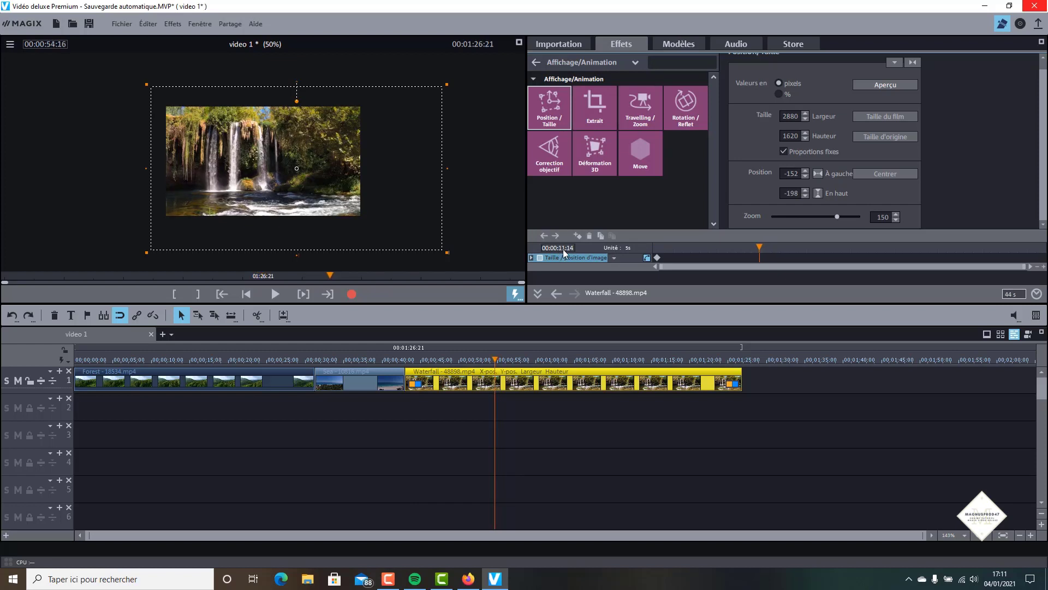
key(Left)
key(Left)
key(Left)
key(Left)
key(Left)
key(Left)
key(Left)
key(Left)
key(Left)
key(Left)
key(Left)
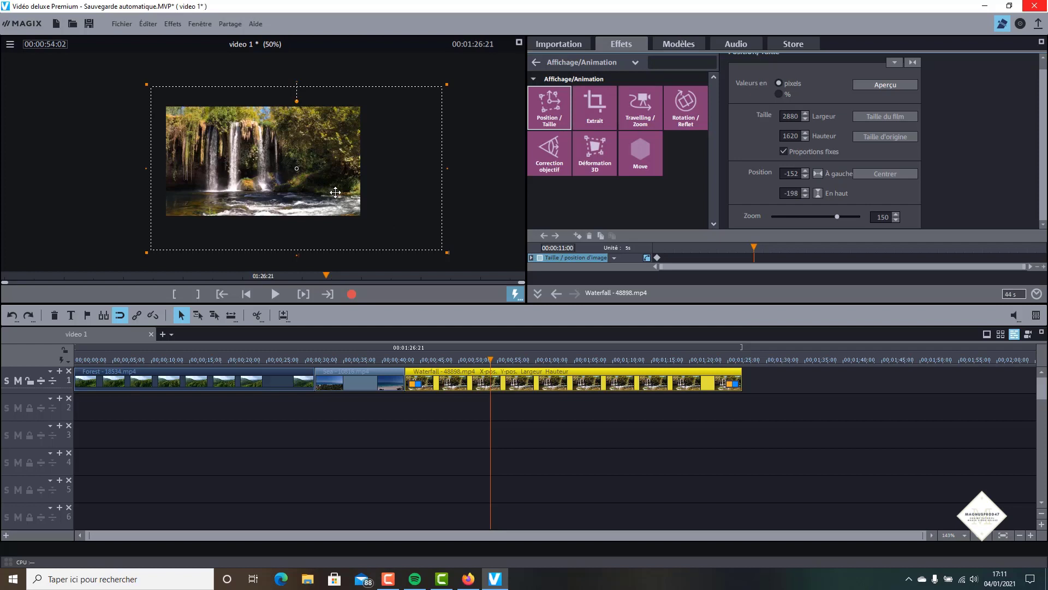
drag(334, 192, 257, 190)
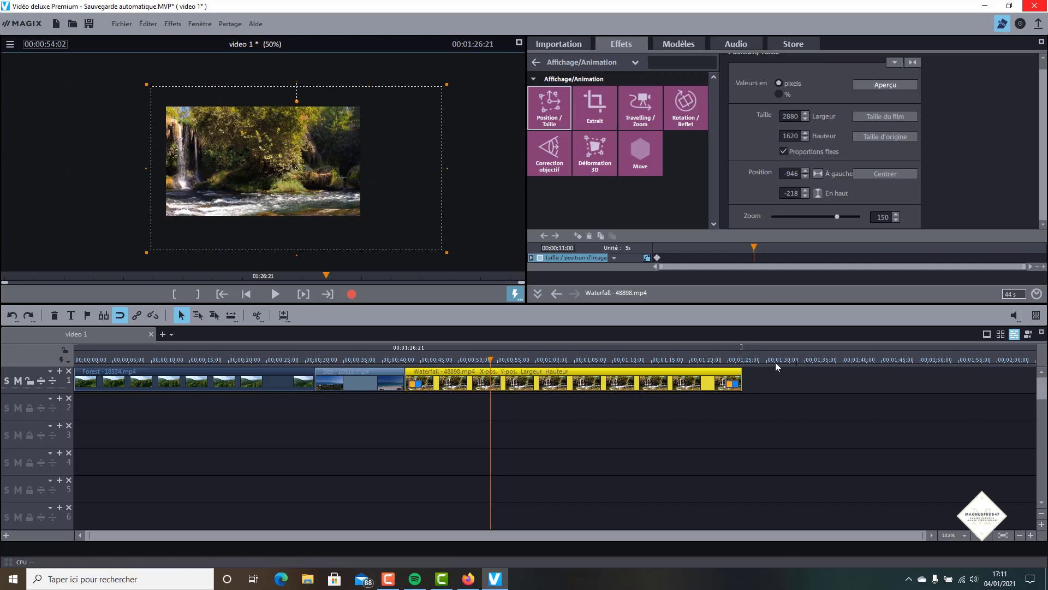
click(577, 235)
Add a position keyframe at 00:00:16:00 in the Waterfall clip that holds the current image position
click(806, 251)
key(Left)
key(Left)
key(Left)
key(Left)
key(Left)
key(Left)
key(Left)
key(Left)
key(Left)
key(Left)
key(Left)
key(Left)
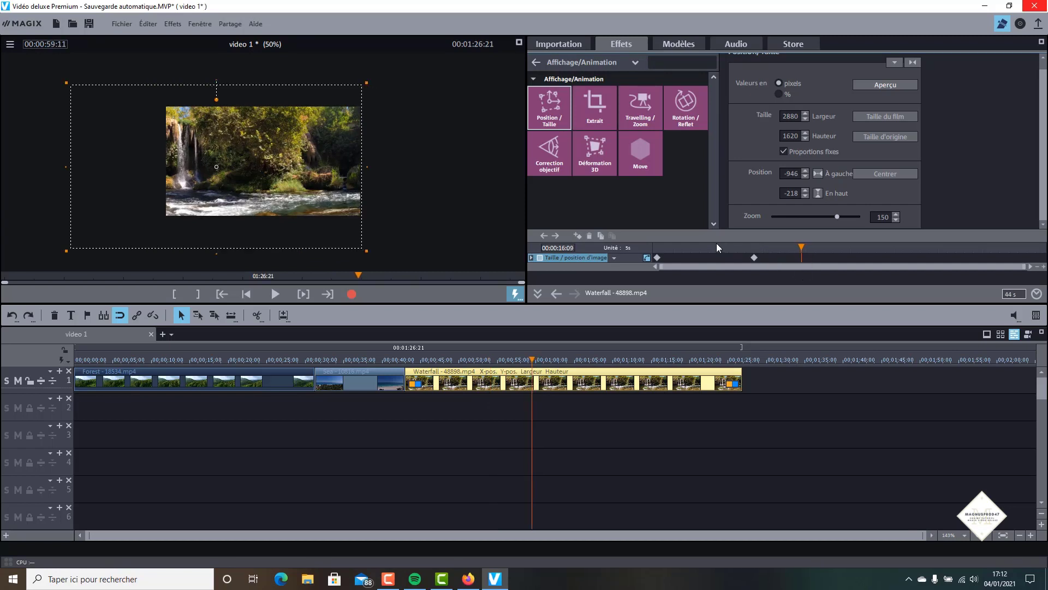
key(Left)
key(Left)
key(Left)
key(Left)
key(Left)
key(Left)
key(Left)
key(Left)
key(Left)
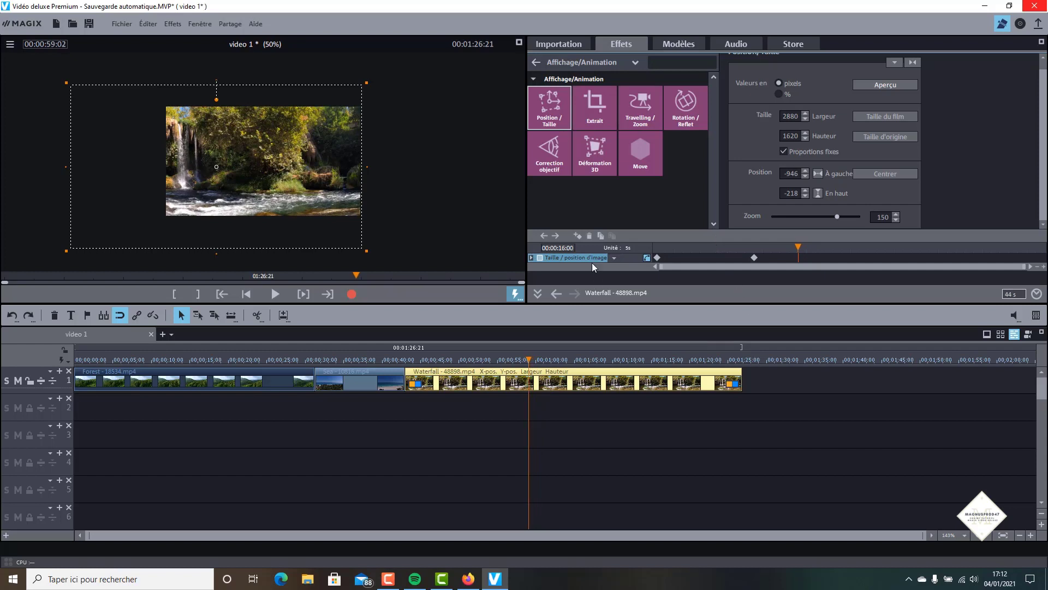
click(581, 234)
Centre the image at 00:00:31:20 in the Waterfall clip and play the clip from its start to review the movement
click(937, 251)
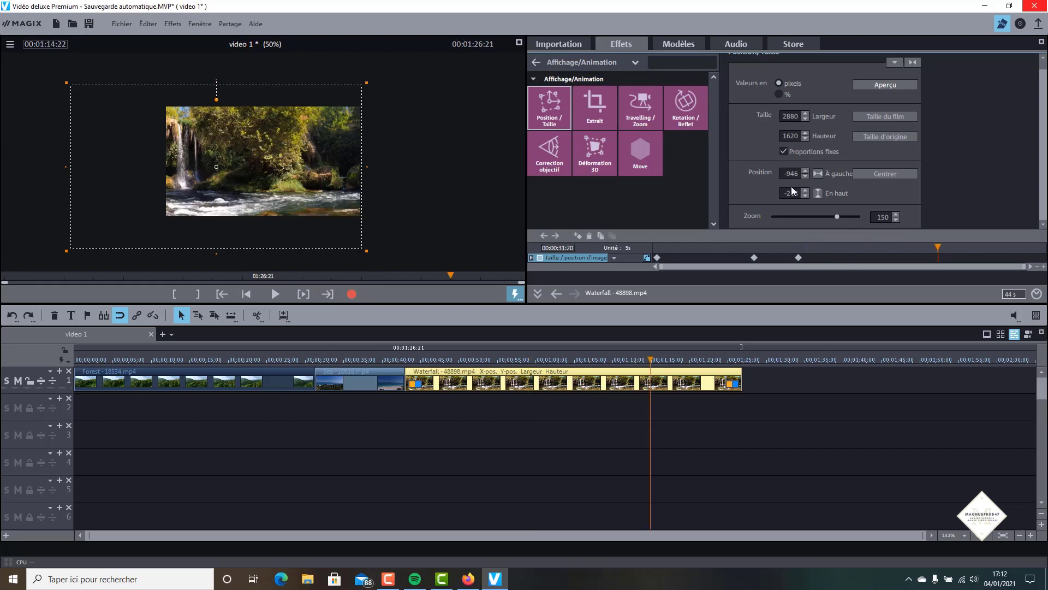
click(870, 173)
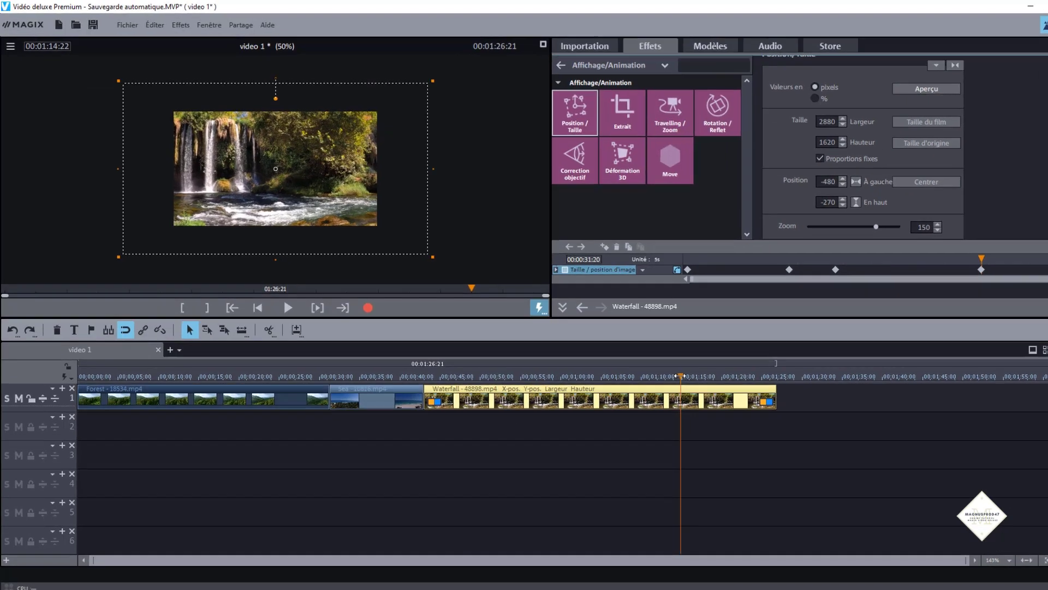
drag(680, 376, 519, 375)
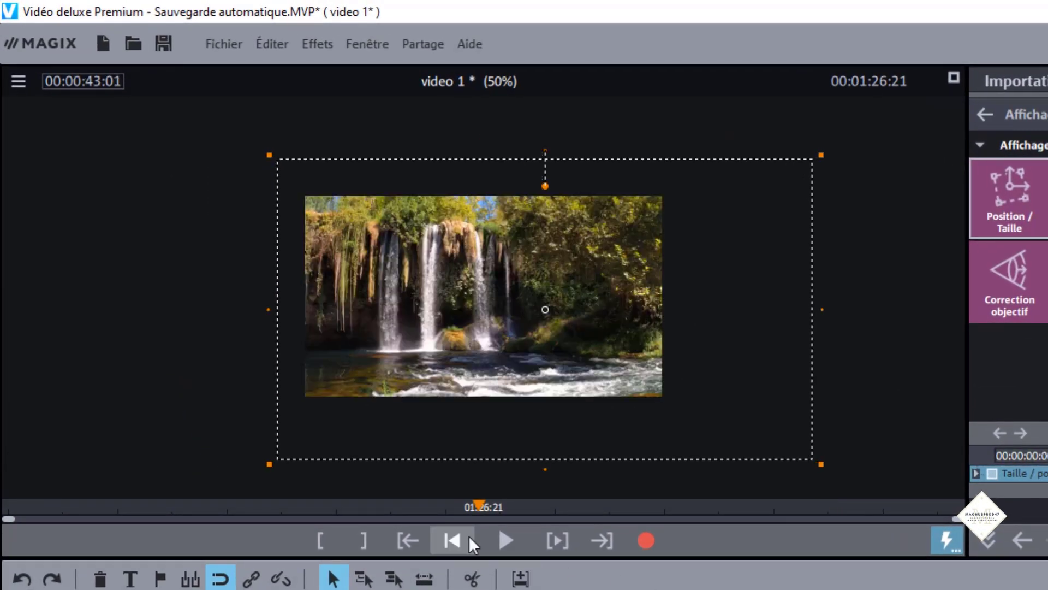
click(502, 539)
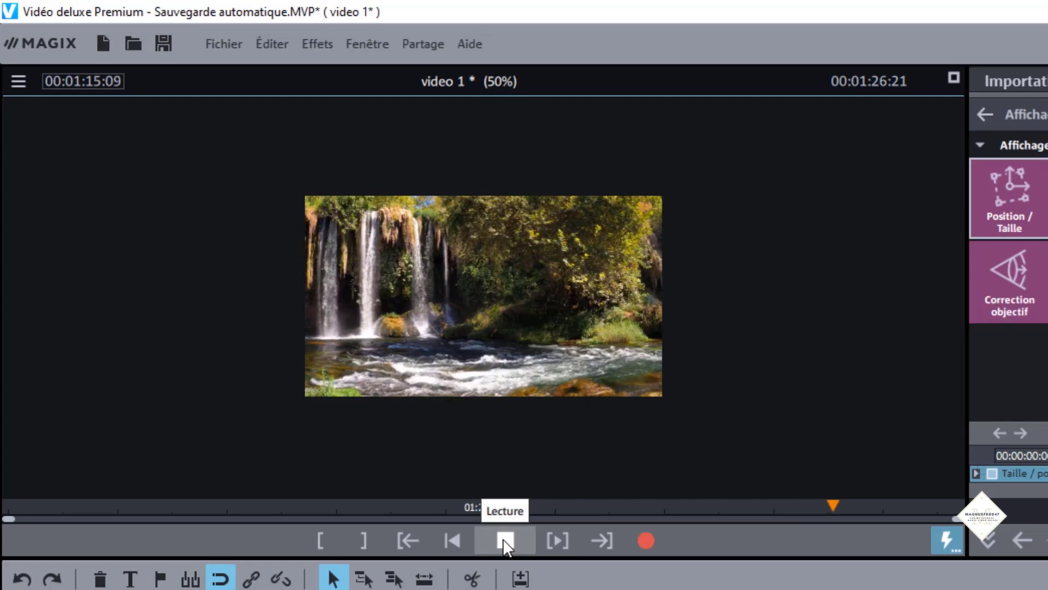
click(504, 539)
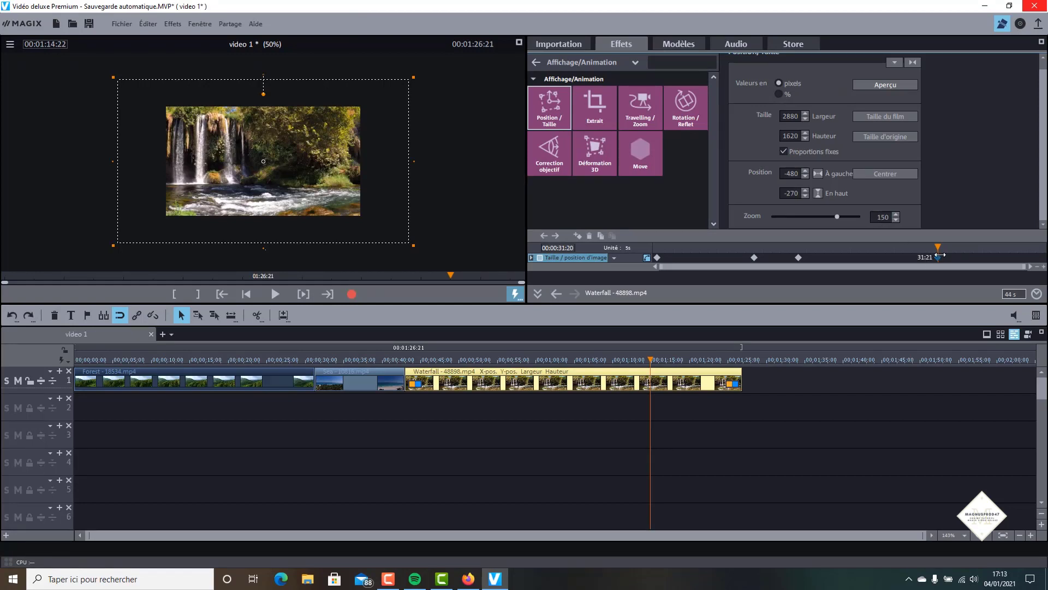
Set the zoom to 100 at 00:00:36:21 in the Waterfall clip and move that keyframe to about 00:00:42:04
click(983, 255)
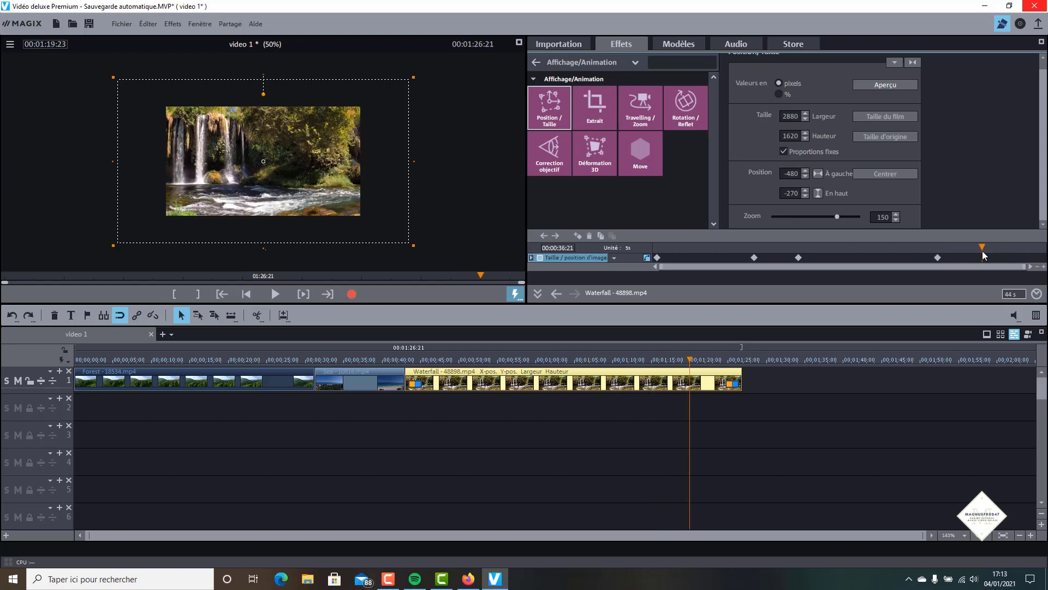
double_click(874, 217)
text(1)
key(Return)
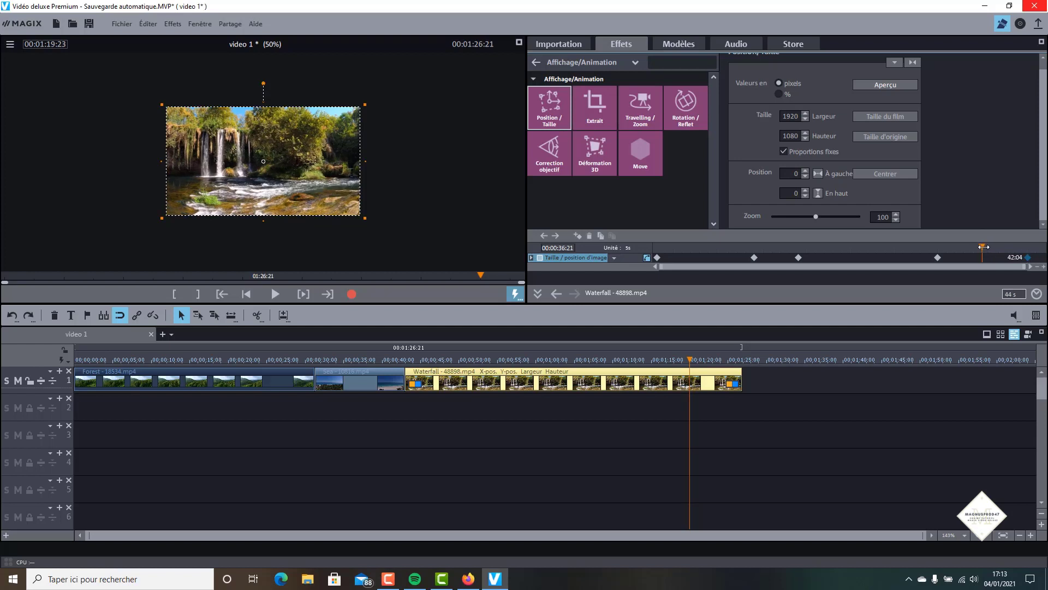
Play the Waterfall clip's zoom and position animation from its start in the enlarged preview
click(862, 248)
drag(748, 249, 657, 249)
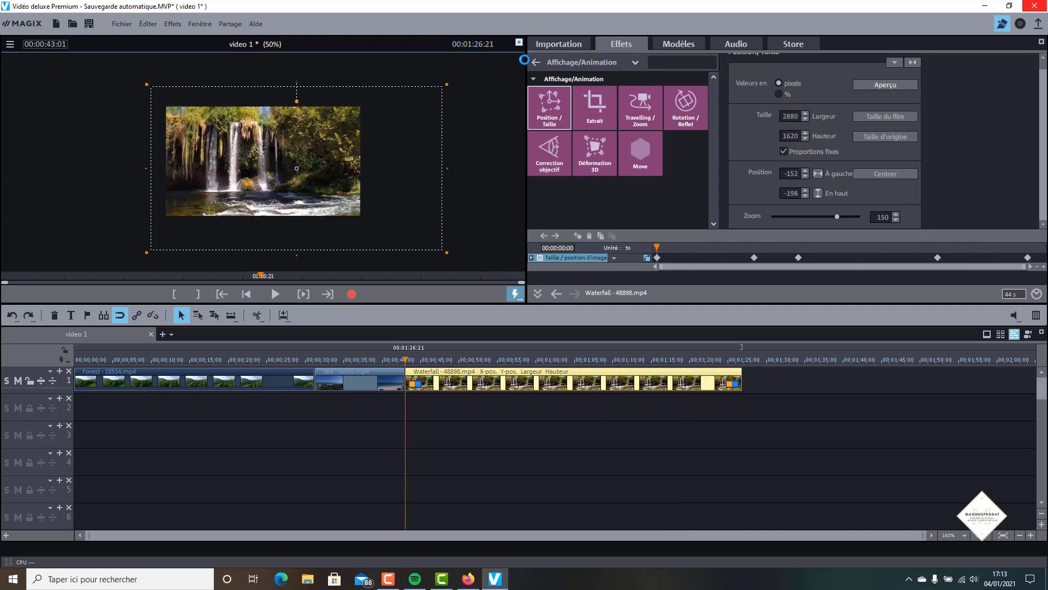
click(519, 42)
click(535, 581)
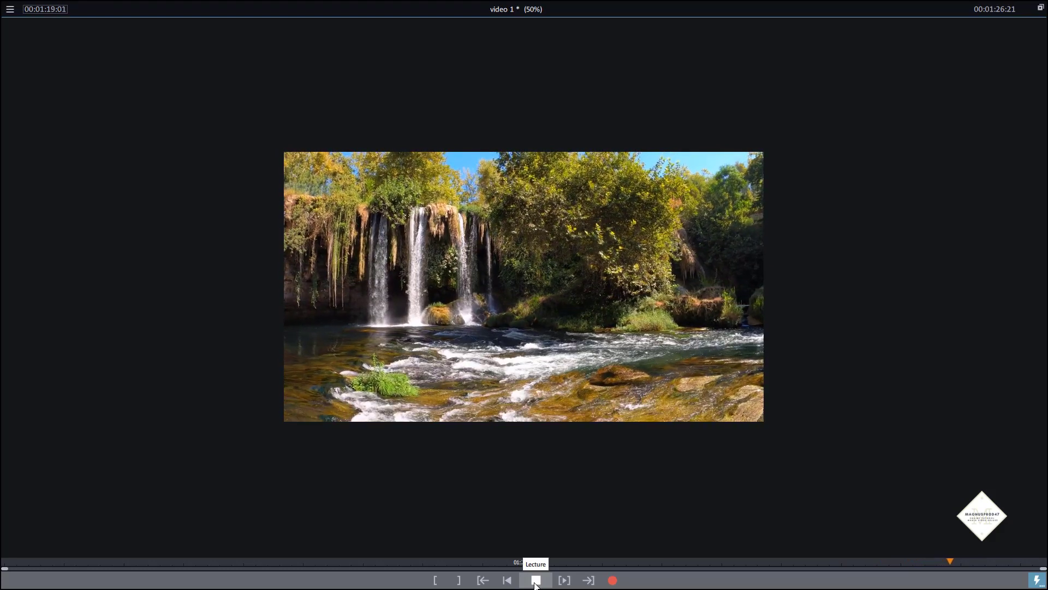
click(1039, 9)
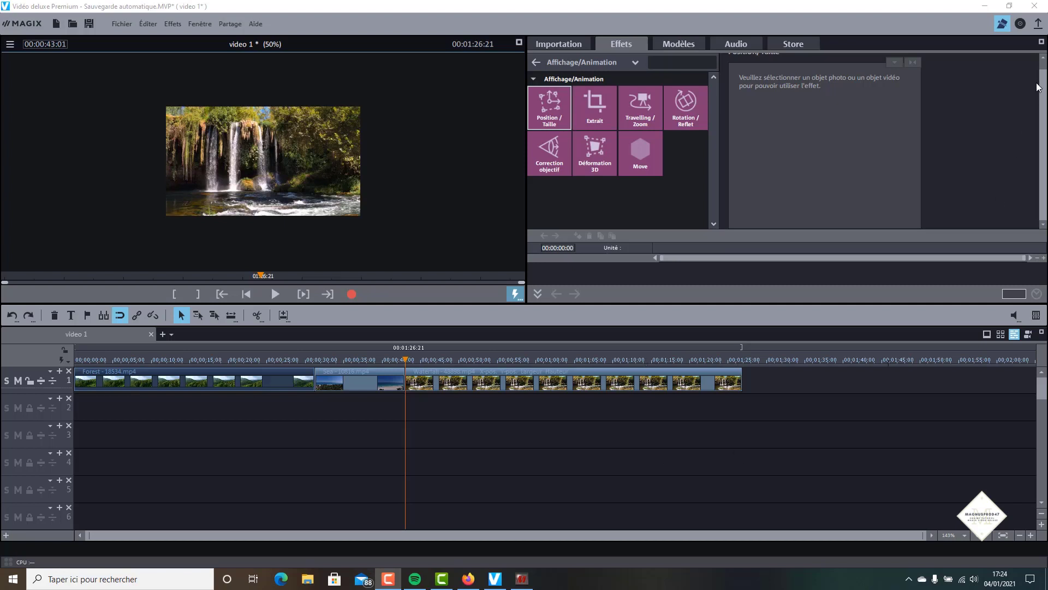
Configure the film's export as a video file with Qualité HD 2 and the MPEG-4 format, and open the save dialog
click(1039, 25)
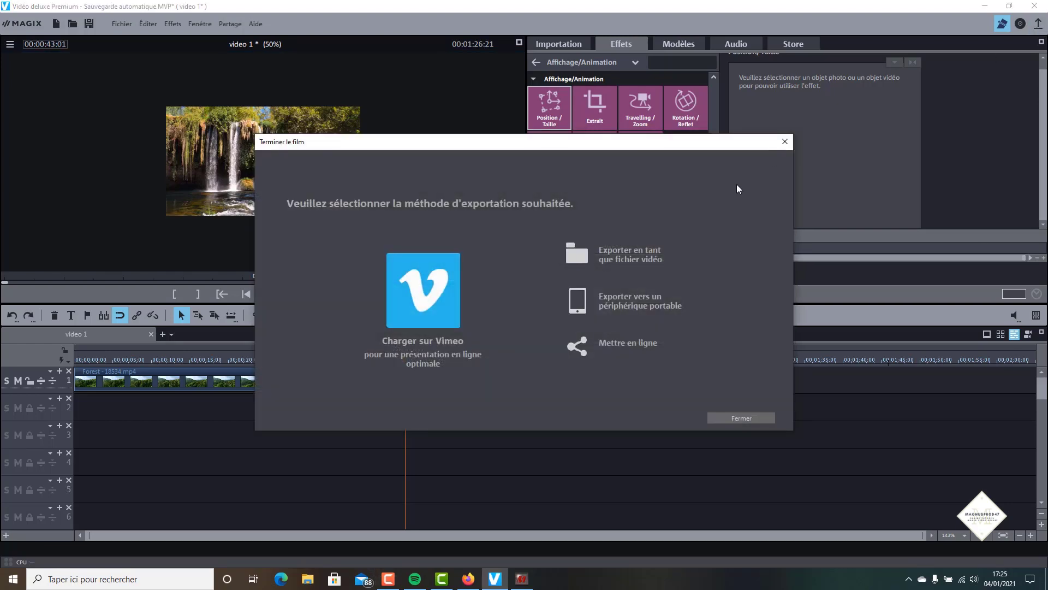
click(636, 257)
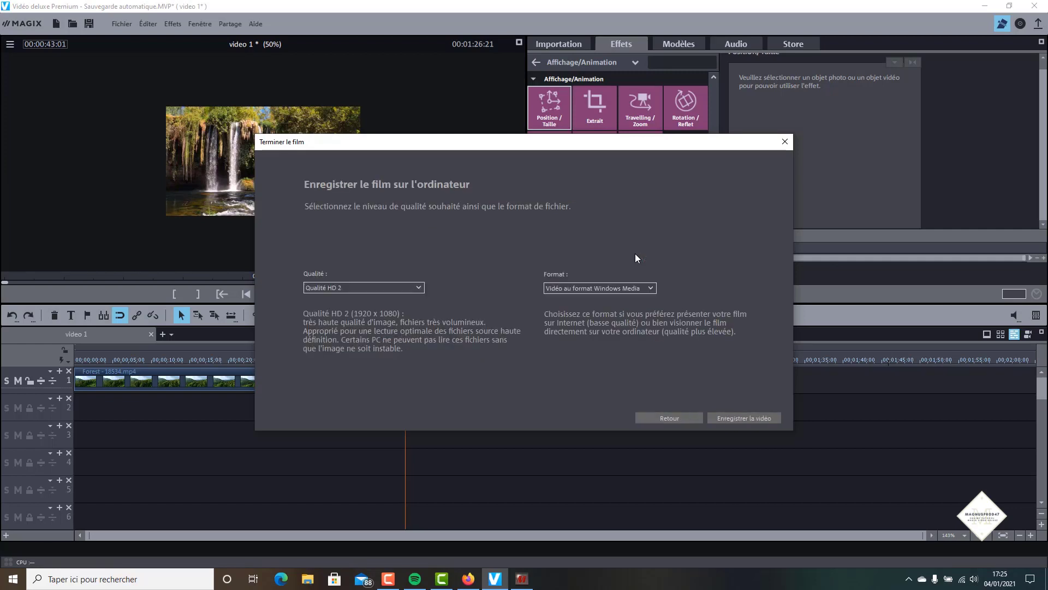
click(417, 288)
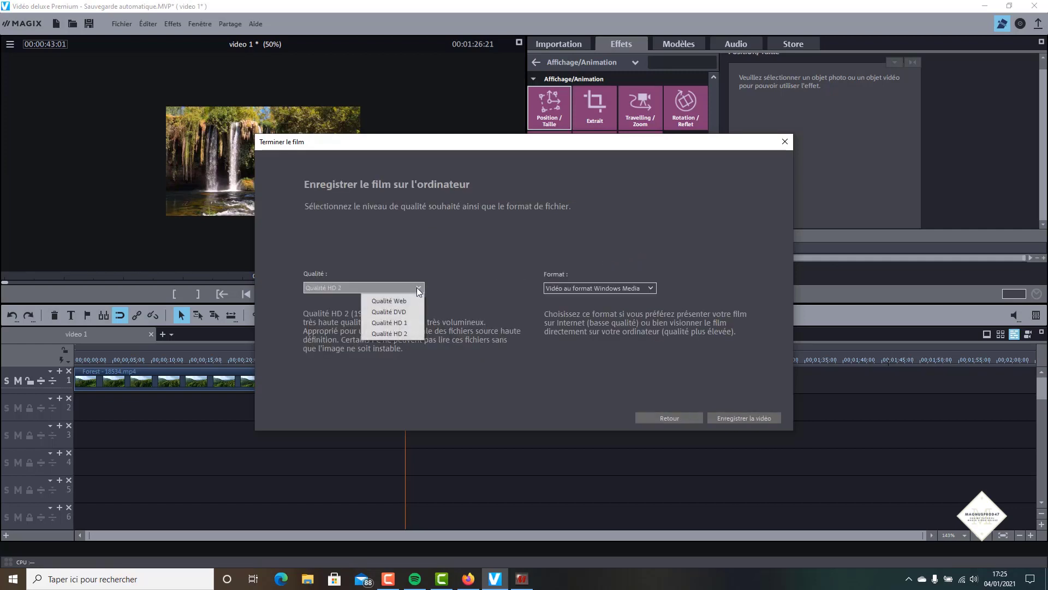
click(394, 335)
click(561, 288)
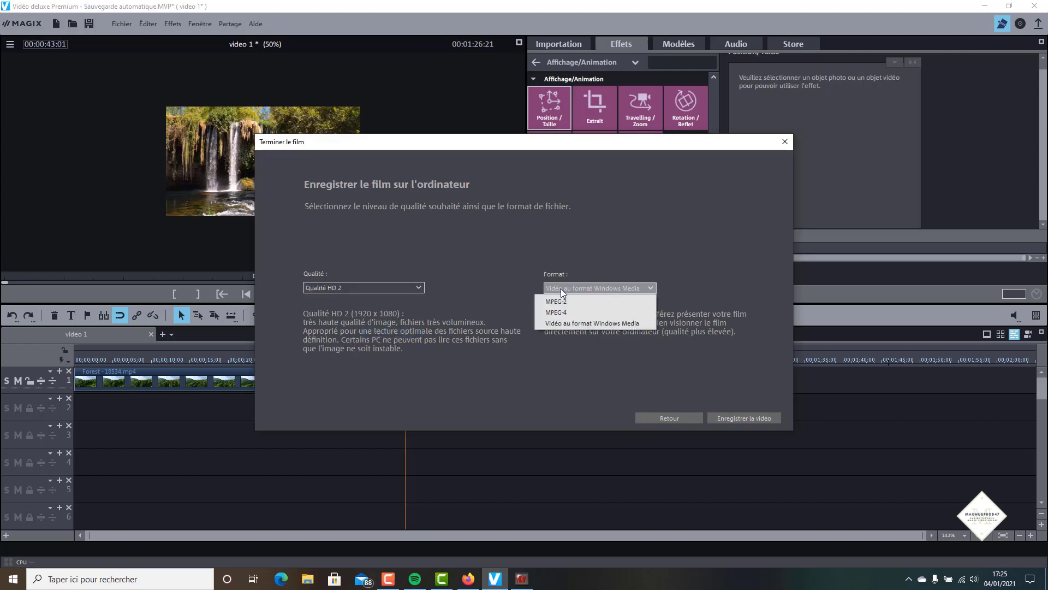
click(562, 313)
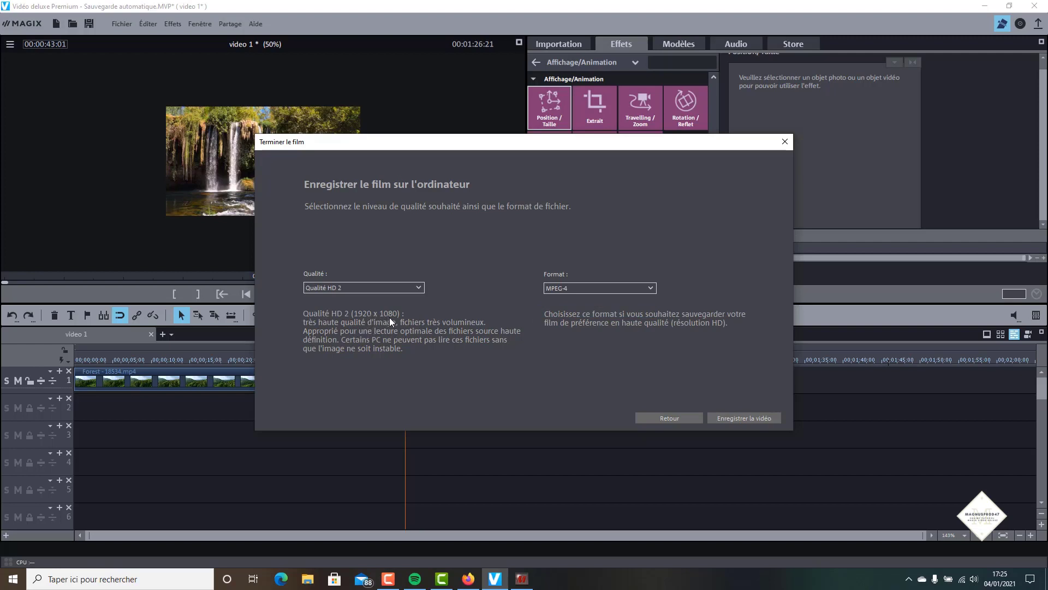
click(735, 418)
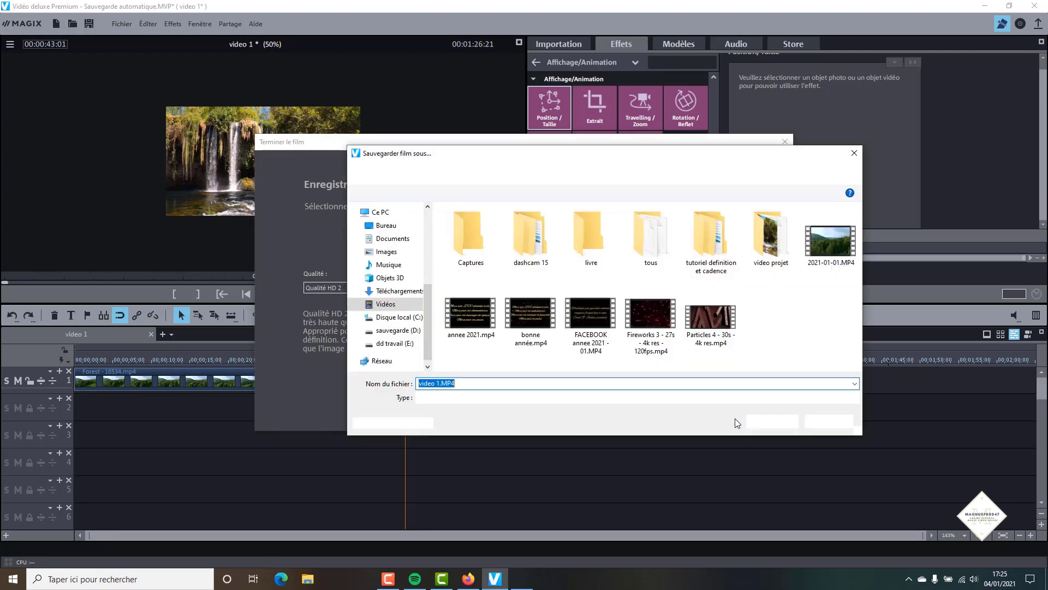